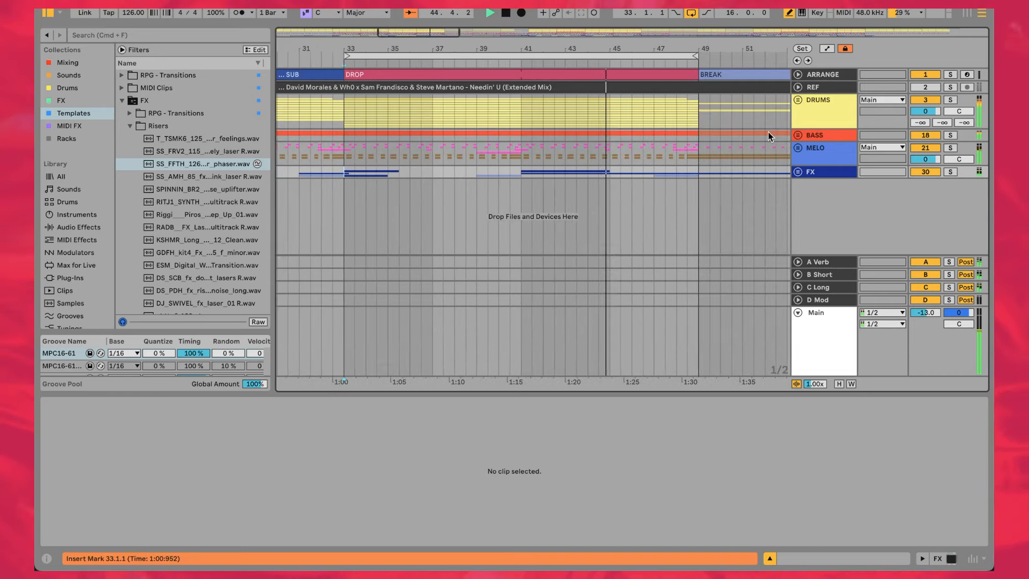
# Step: Unfold the BASS group to view its Subs and Bass Guitar tracks, and fold the group up again
pyautogui.click(798, 135)
pyautogui.click(819, 140)
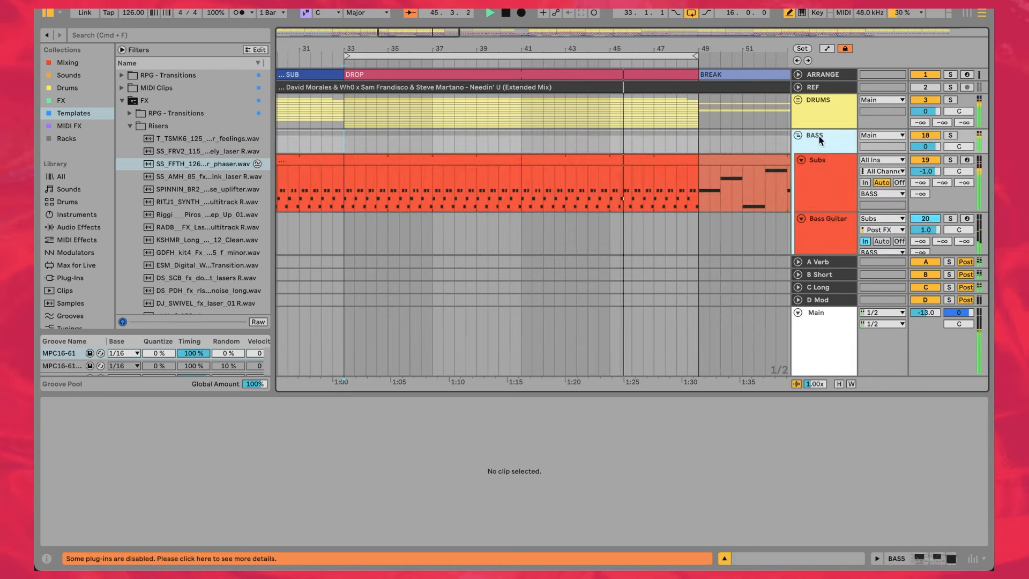
pyautogui.click(828, 171)
pyautogui.scroll(-2, 829, 172)
pyautogui.click(828, 188)
pyautogui.click(828, 160)
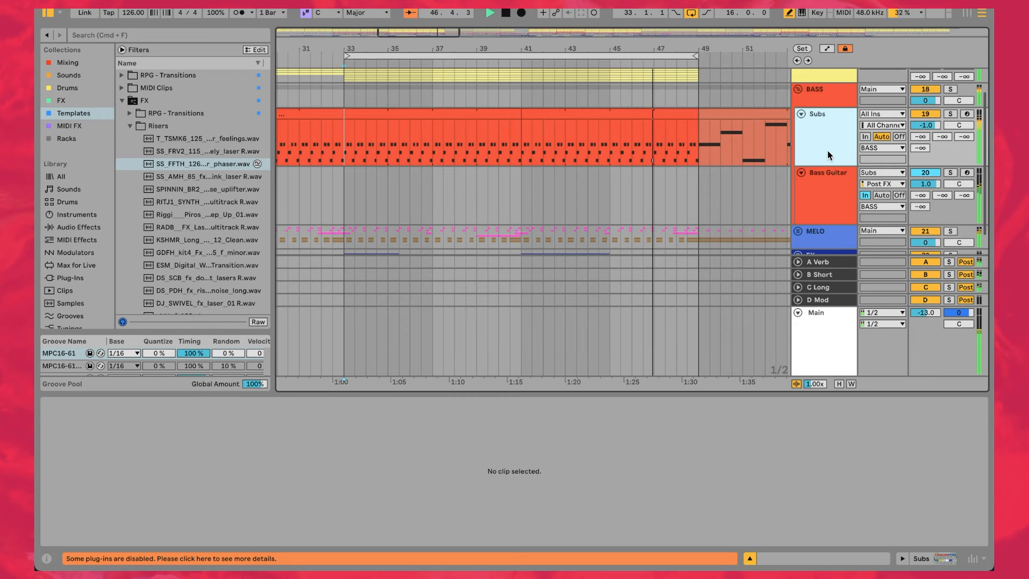
pyautogui.scroll(1, 828, 150)
pyautogui.click(819, 127)
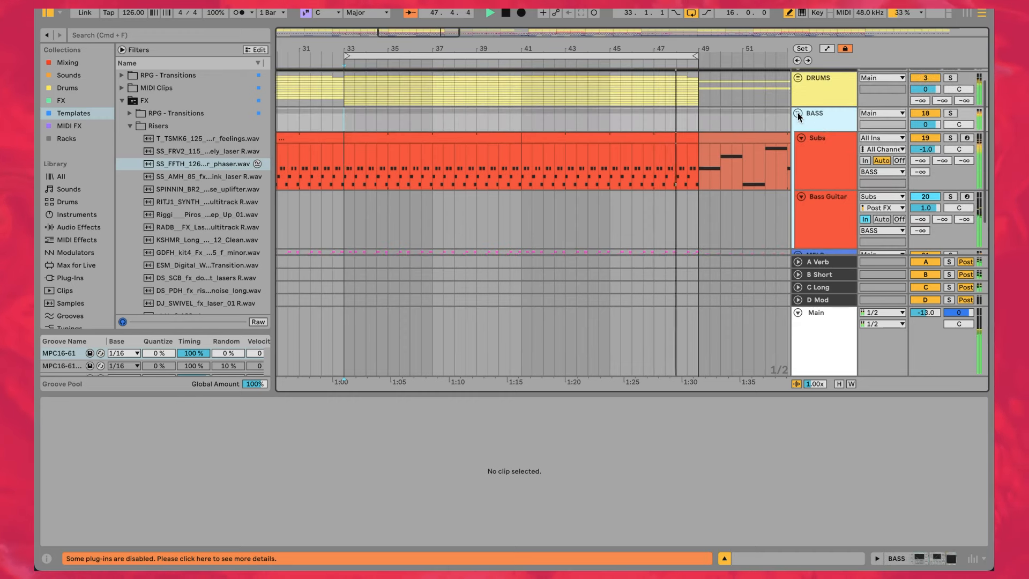
pyautogui.click(798, 114)
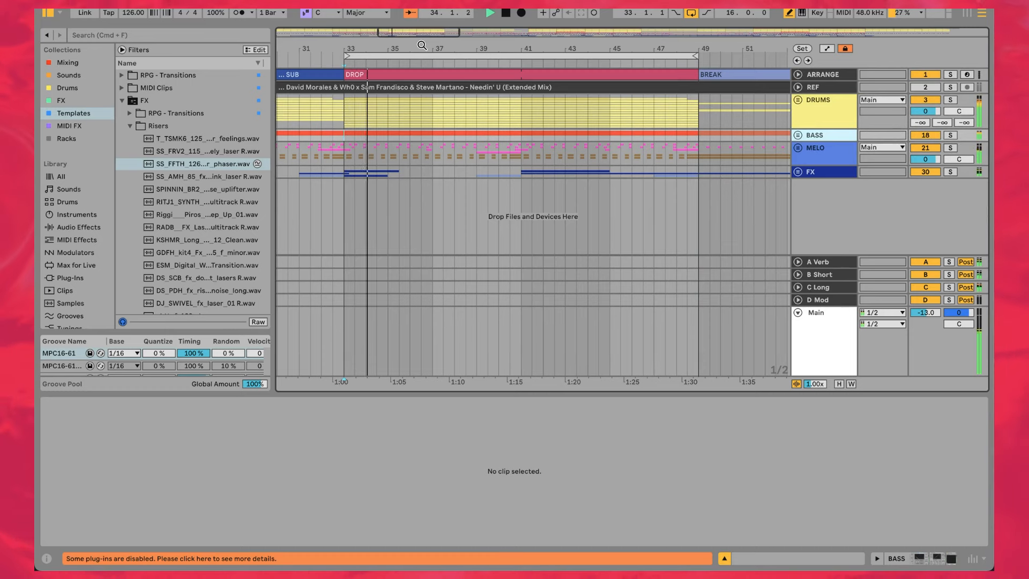
pyautogui.moveTo(422, 46)
pyautogui.mouseDown()
pyautogui.moveTo(425, 76)
pyautogui.moveTo(425, 47)
pyautogui.mouseUp()
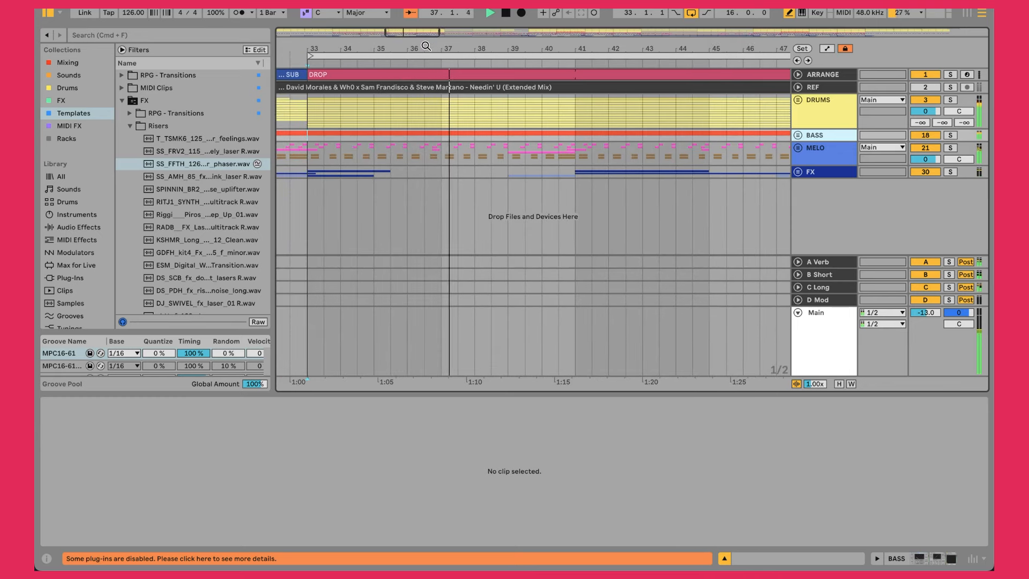
pyautogui.moveTo(425, 46); pyautogui.dragTo(426, 39)
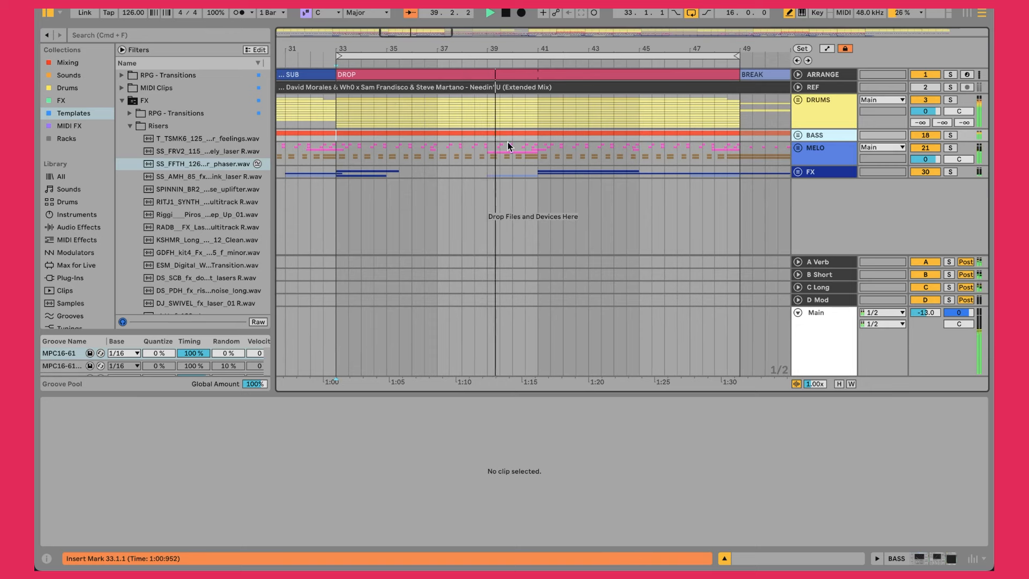
pyautogui.moveTo(428, 48); pyautogui.dragTo(427, 1)
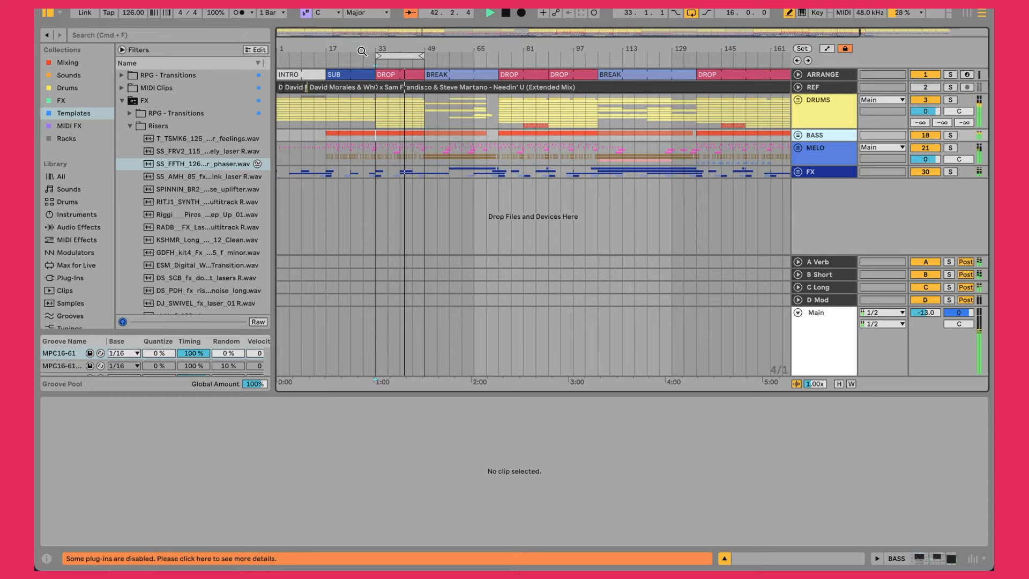
pyautogui.moveTo(361, 49); pyautogui.dragTo(361, 80)
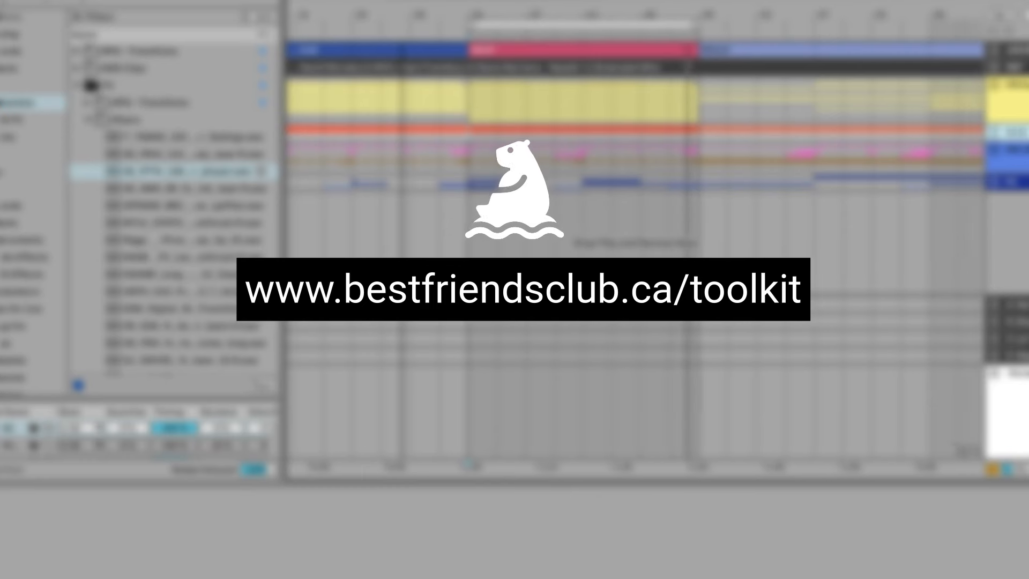
pyautogui.moveTo(402, 16); pyautogui.dragTo(402, 53)
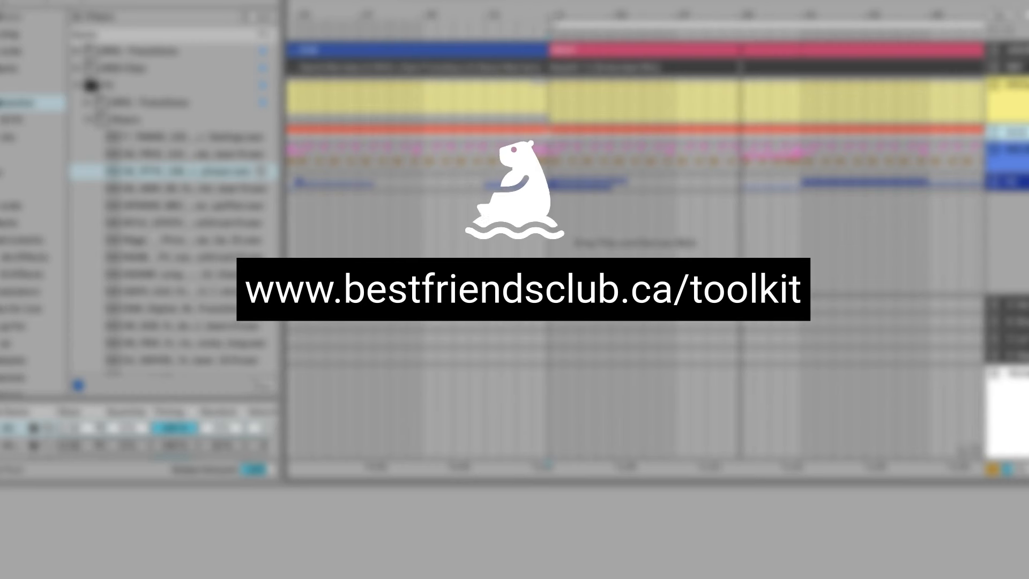
pyautogui.moveTo(573, 15); pyautogui.dragTo(495, 31)
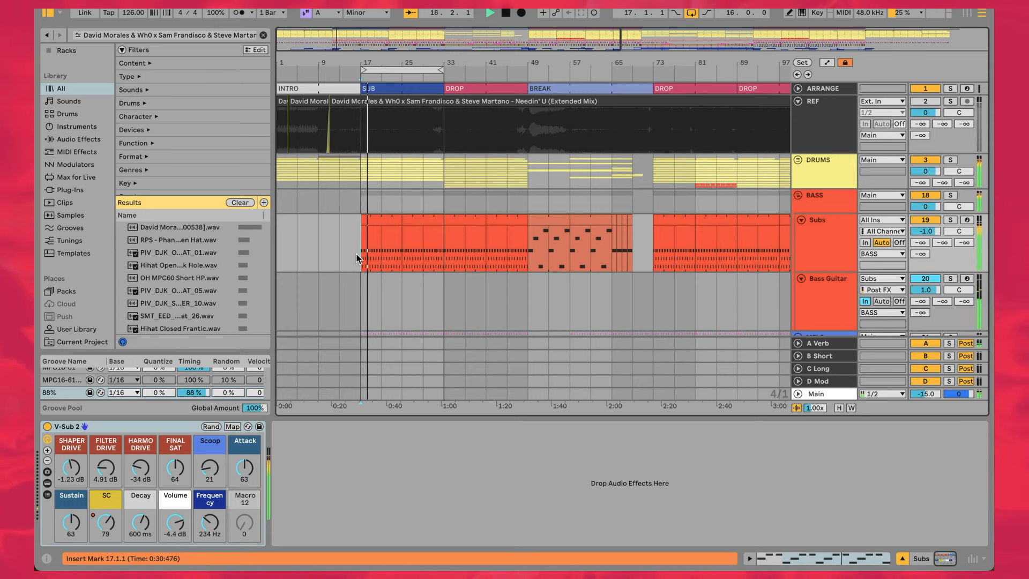
# Step: Compare the reference song with the mix around the SUB section by toggling solo on the REF track, ending with solo off
pyautogui.moveTo(348, 58); pyautogui.dragTo(348, 123)
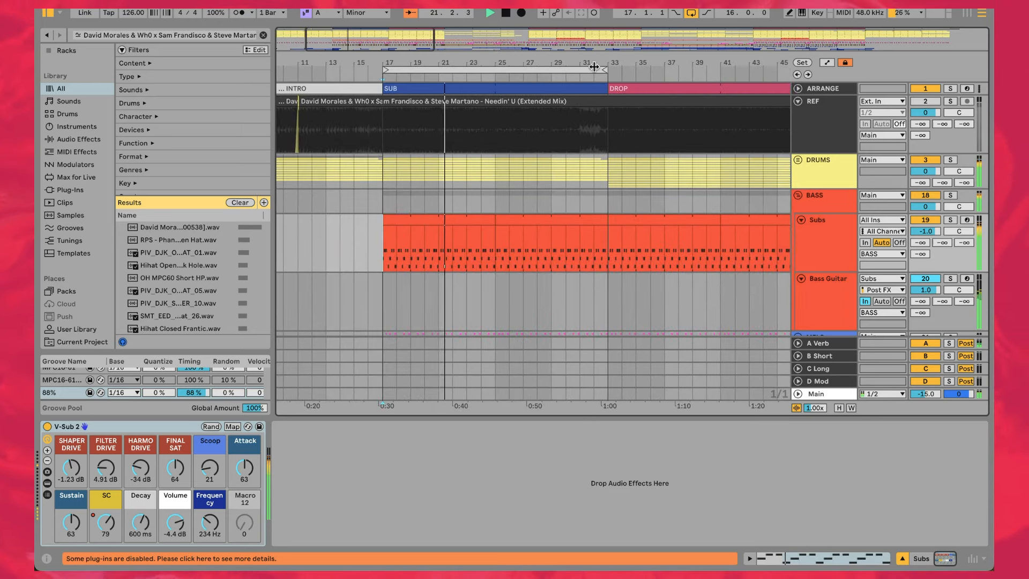
pyautogui.click(548, 105)
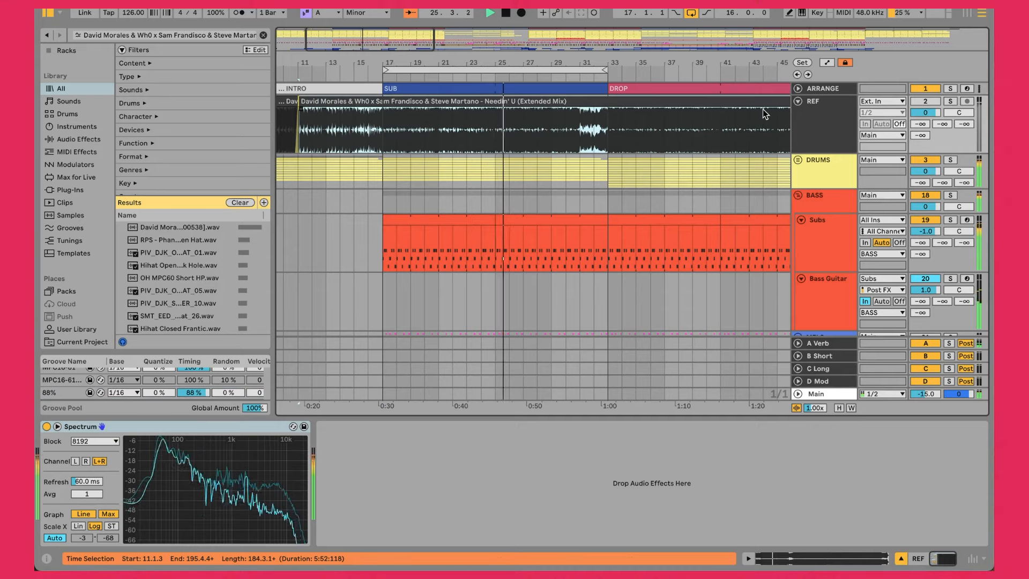
pyautogui.click(833, 124)
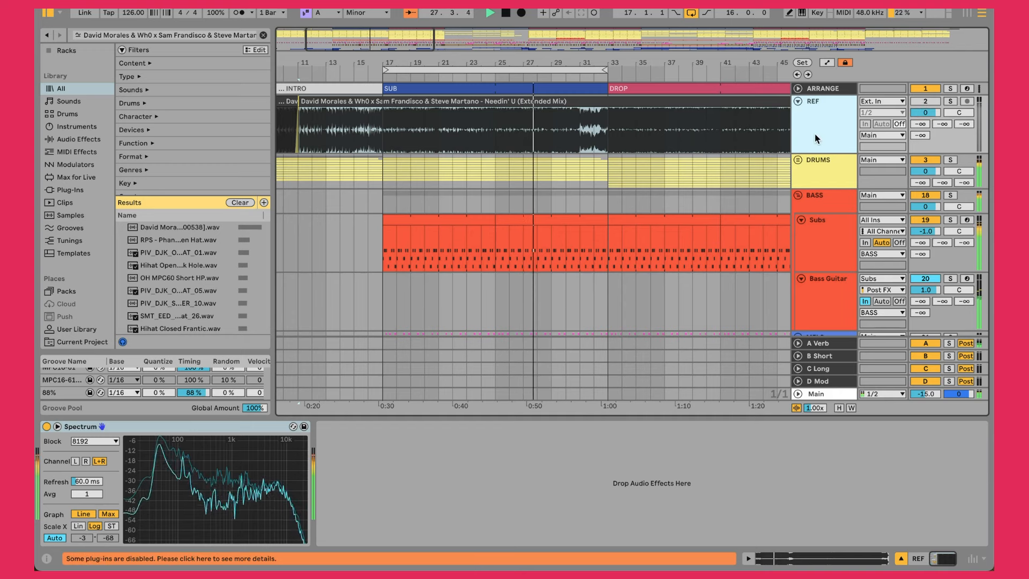
pyautogui.press('s')
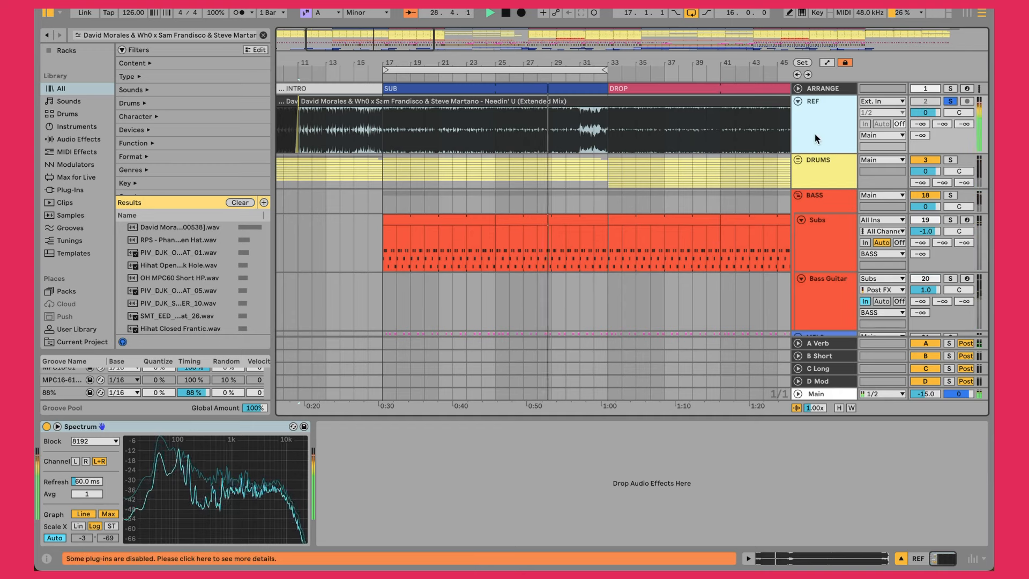
pyautogui.press('s')
pyautogui.press('s')
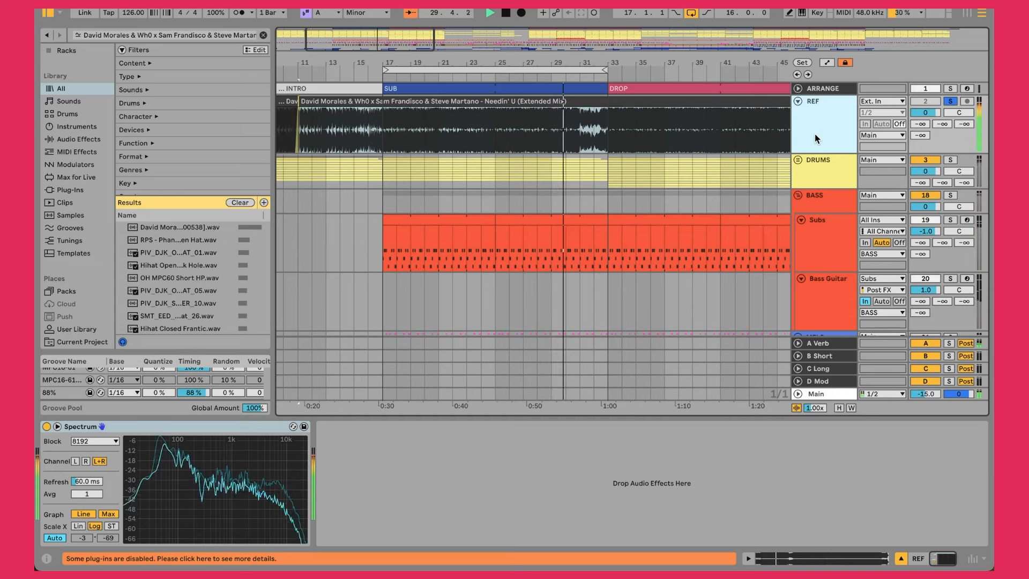
pyautogui.press('s')
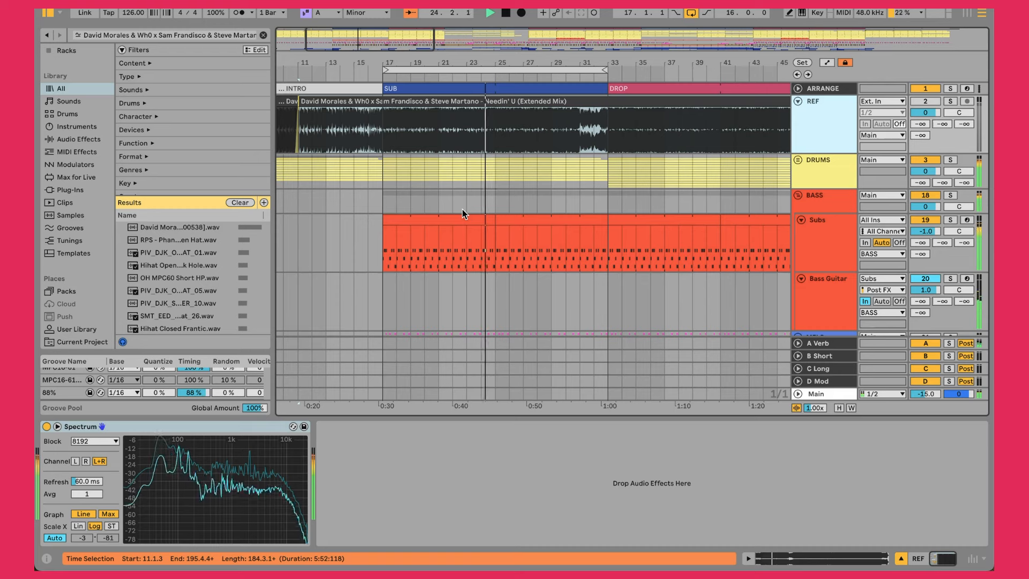
# Step: Open the Subs clip covering bars 25 to 33 in the note editor and enlarge the arrangement area above it
pyautogui.click(516, 219)
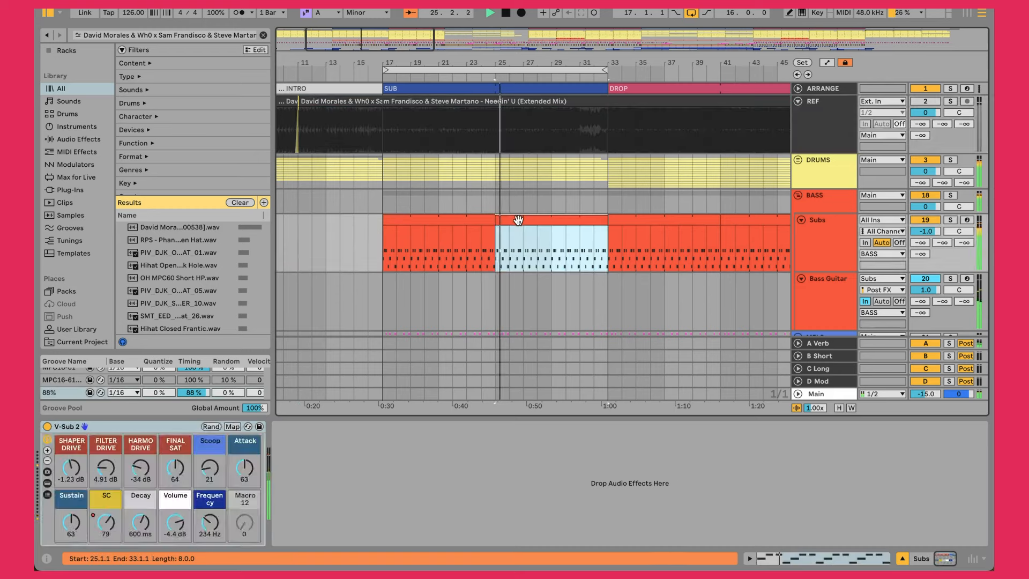
pyautogui.doubleClick(518, 220)
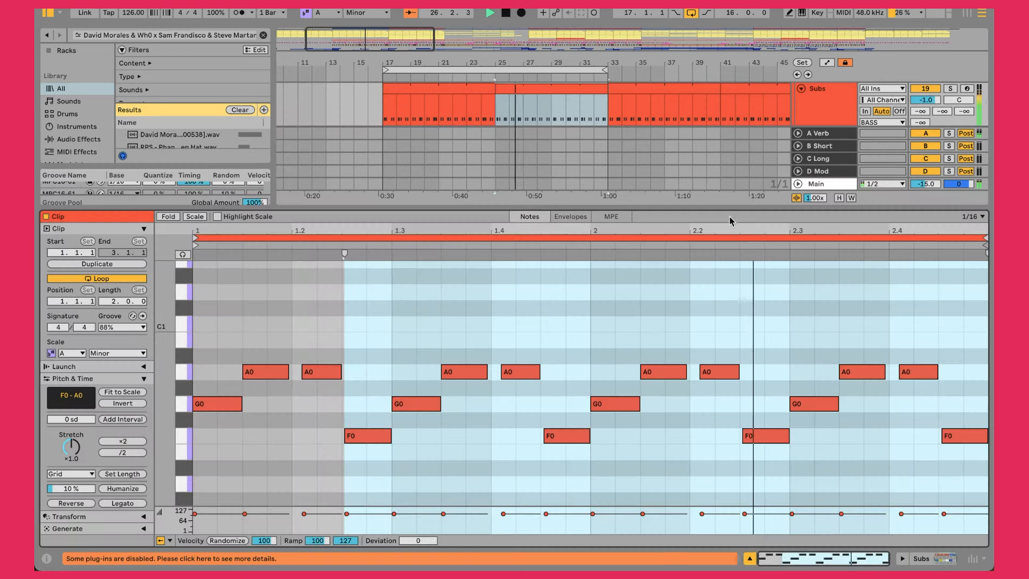
pyautogui.moveTo(722, 206); pyautogui.dragTo(723, 279)
pyautogui.scroll(3, 728, 174)
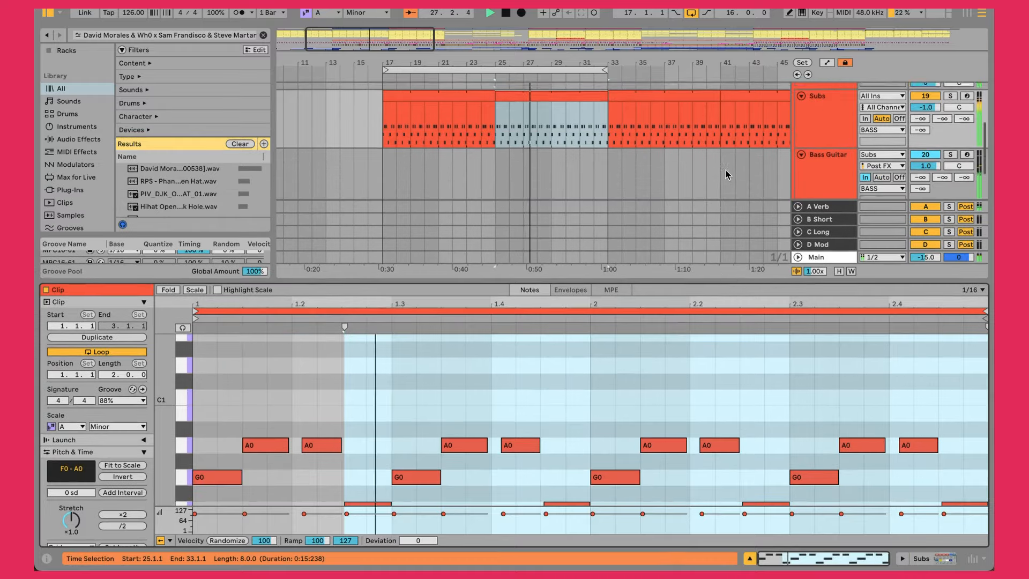
# Step: Enlarge the note editor and examine the Subs clip's bassline notes, placing the insert marker at 1.2.3
pyautogui.click(953, 121)
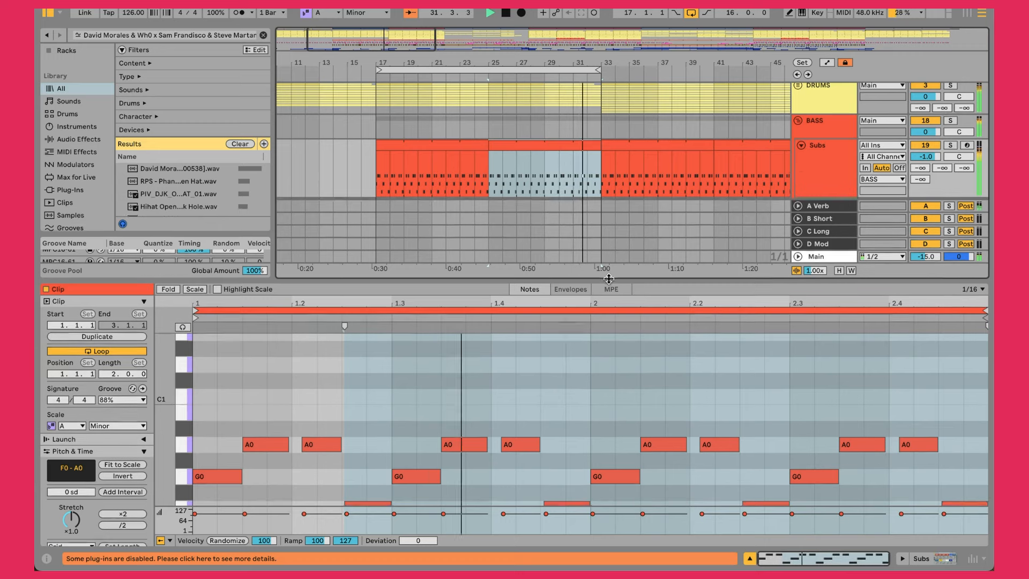
pyautogui.moveTo(613, 281); pyautogui.dragTo(612, 196)
pyautogui.click(391, 300)
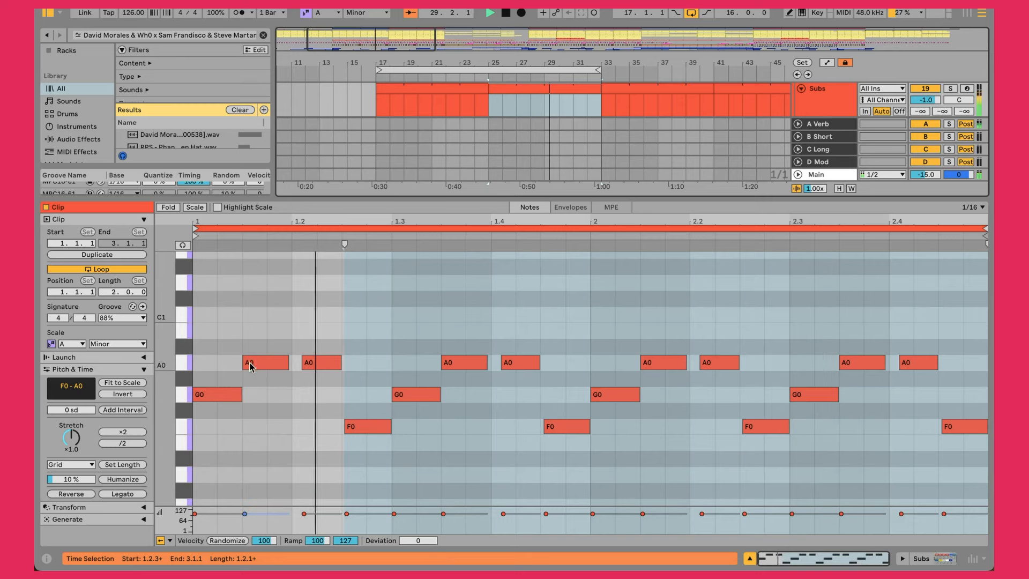
pyautogui.click(384, 364)
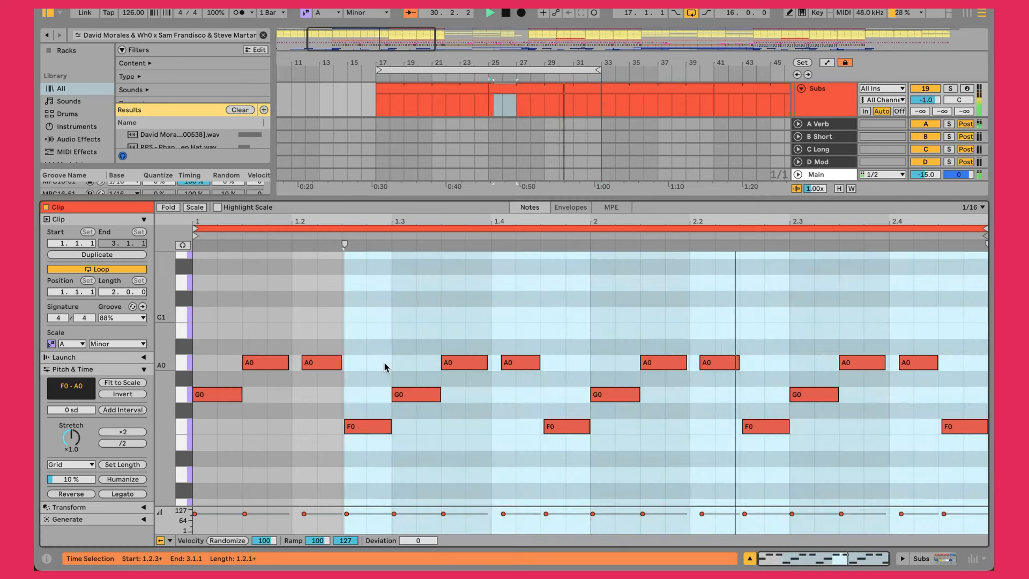
pyautogui.click(361, 340)
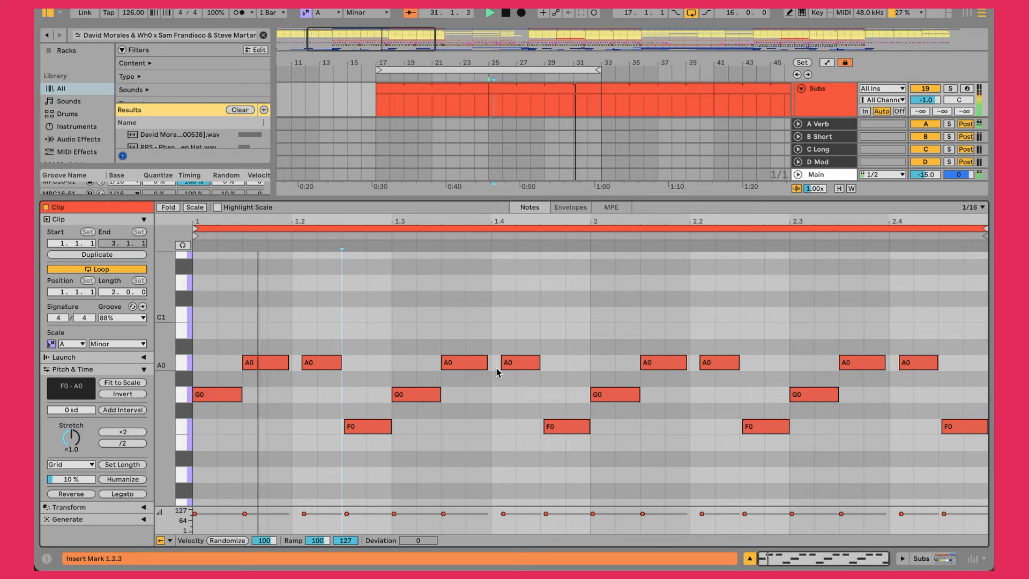
# Step: Switch from the clip's notes to the device view and inspect the devices on the Bass Guitar and Subs tracks
pyautogui.hotkey('shift', 'Tab')
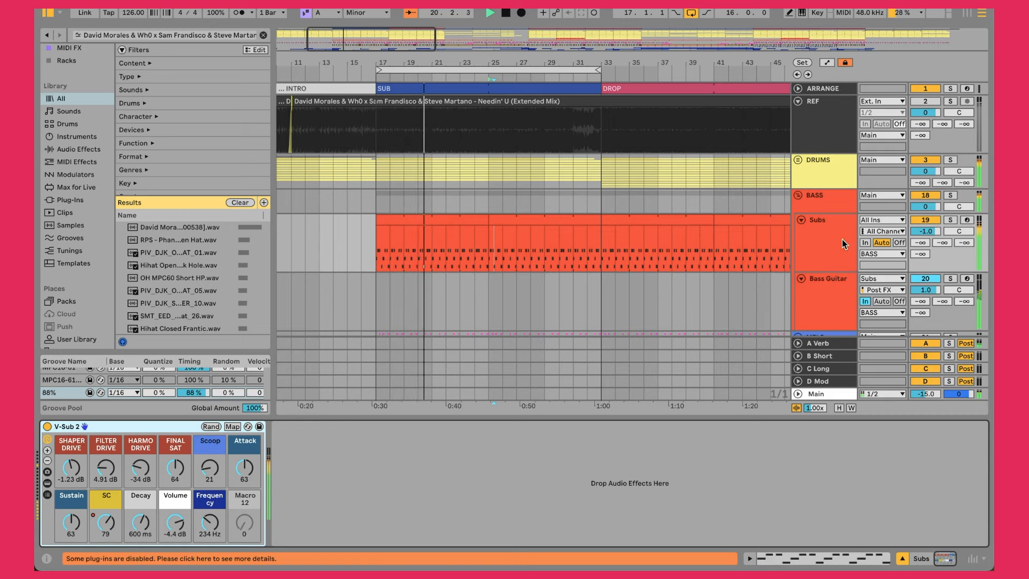
pyautogui.click(852, 314)
pyautogui.click(837, 271)
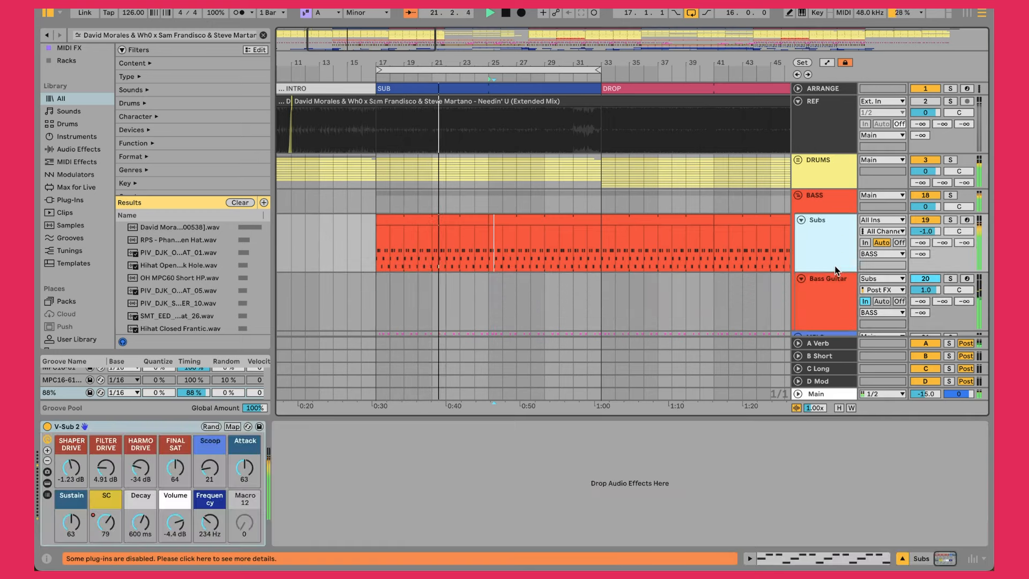
pyautogui.click(837, 275)
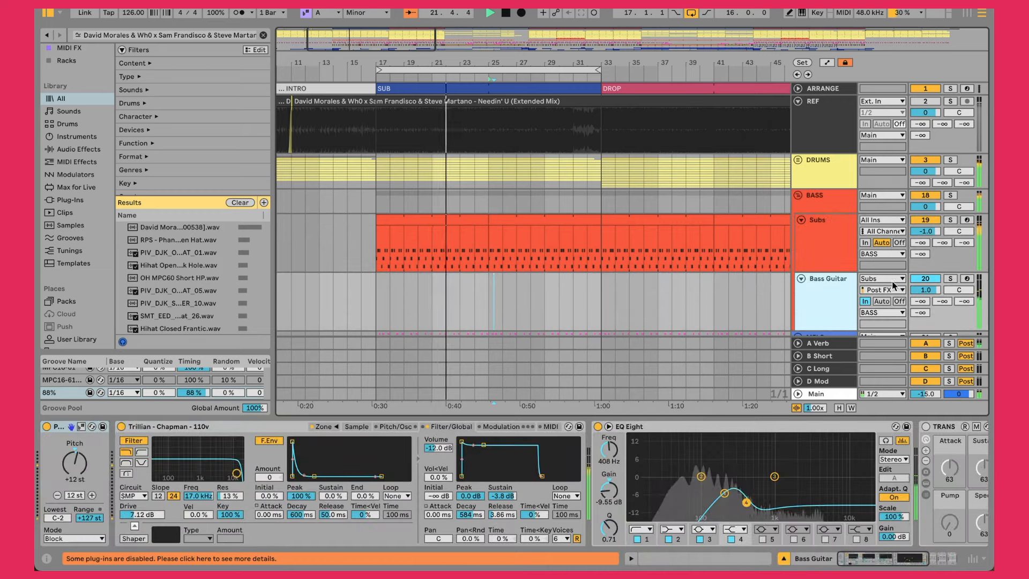
pyautogui.click(807, 250)
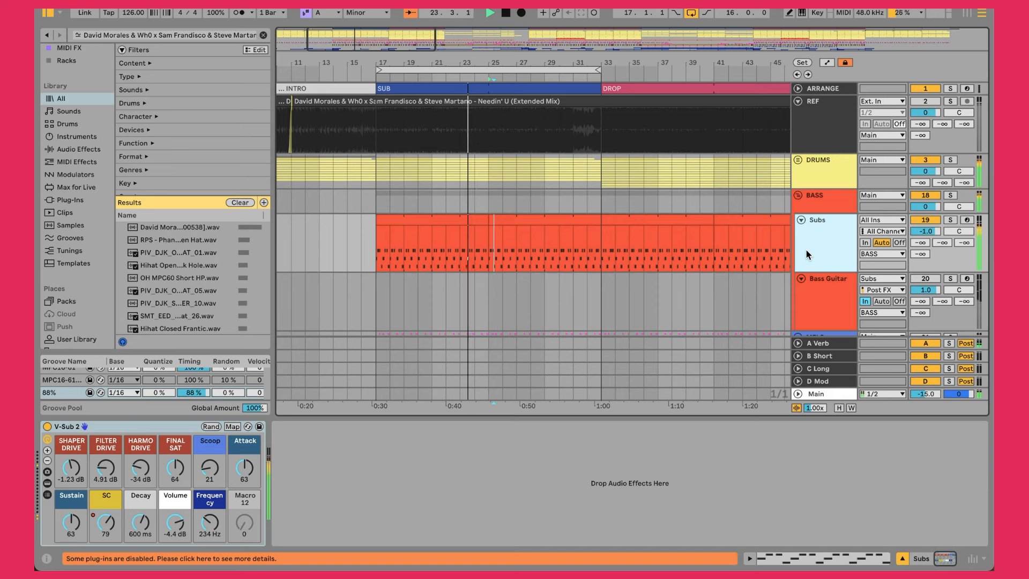
# Step: Audition the BASS group in solo, turn solo off, and select the Subs track
pyautogui.click(950, 196)
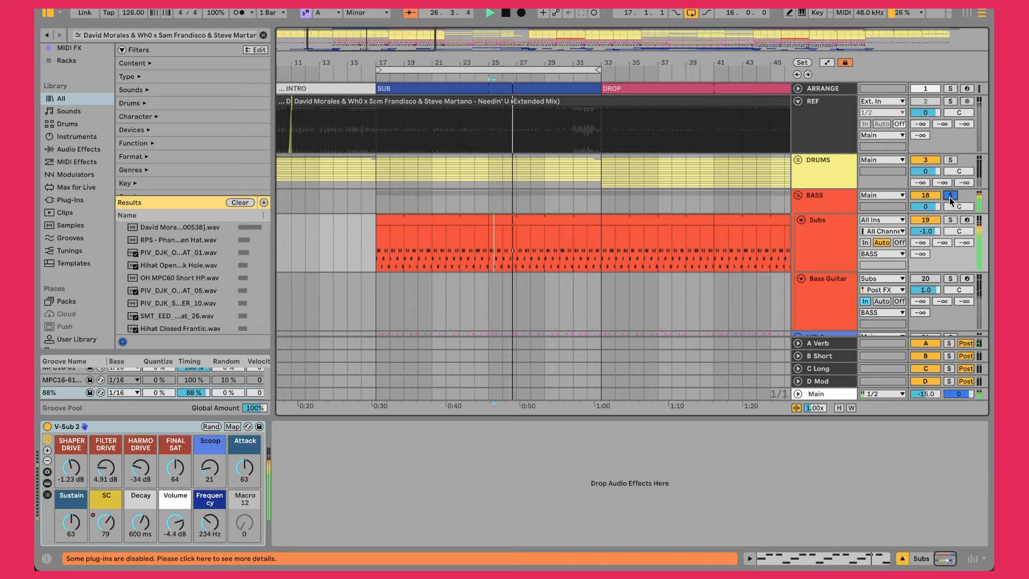
pyautogui.click(949, 196)
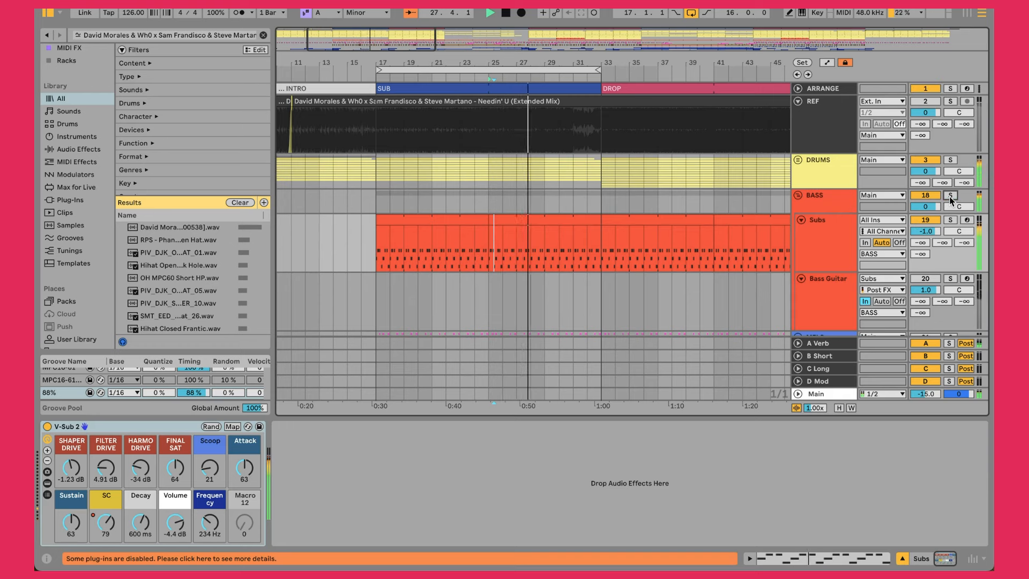
pyautogui.click(850, 230)
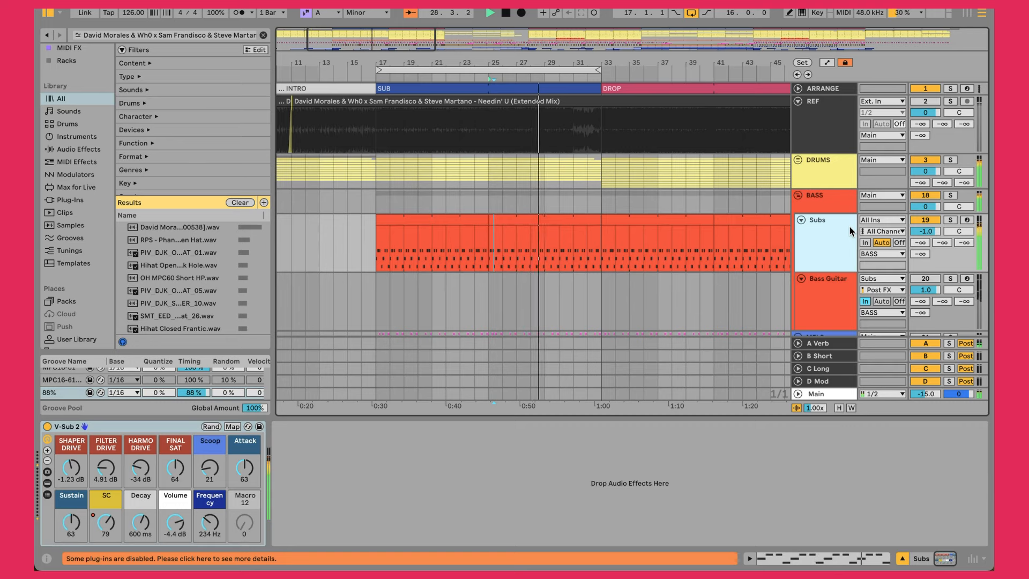
# Step: Switch between the Bass Guitar and Subs tracks to compare their sound devices, ending on the Bass Guitar chain
pyautogui.click(841, 303)
pyautogui.click(840, 258)
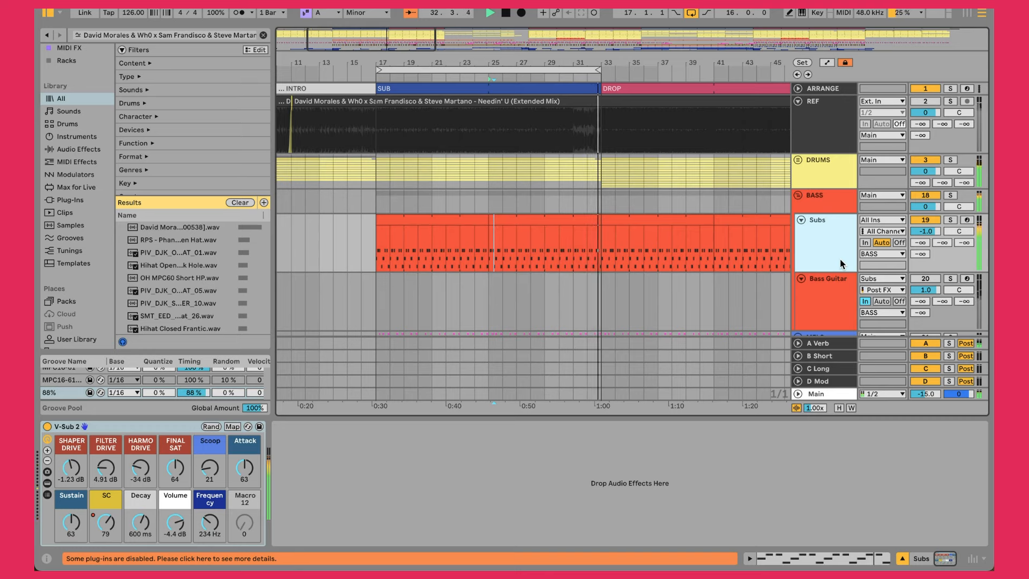
pyautogui.click(837, 292)
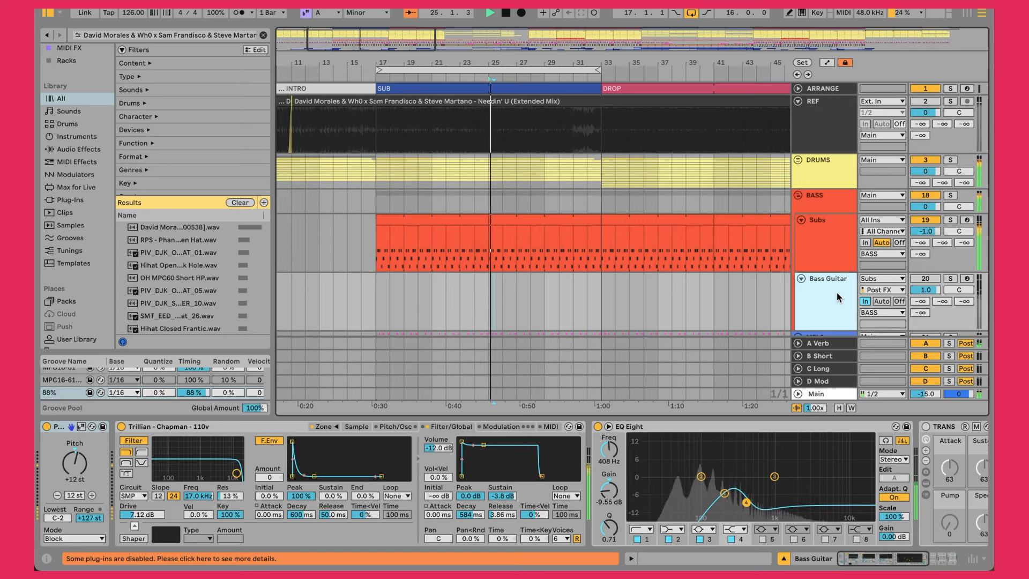
# Step: Reveal the devices inside the Subs track's V-Sub 2 rack and hide them again, leaving only its macros shown
pyautogui.click(820, 241)
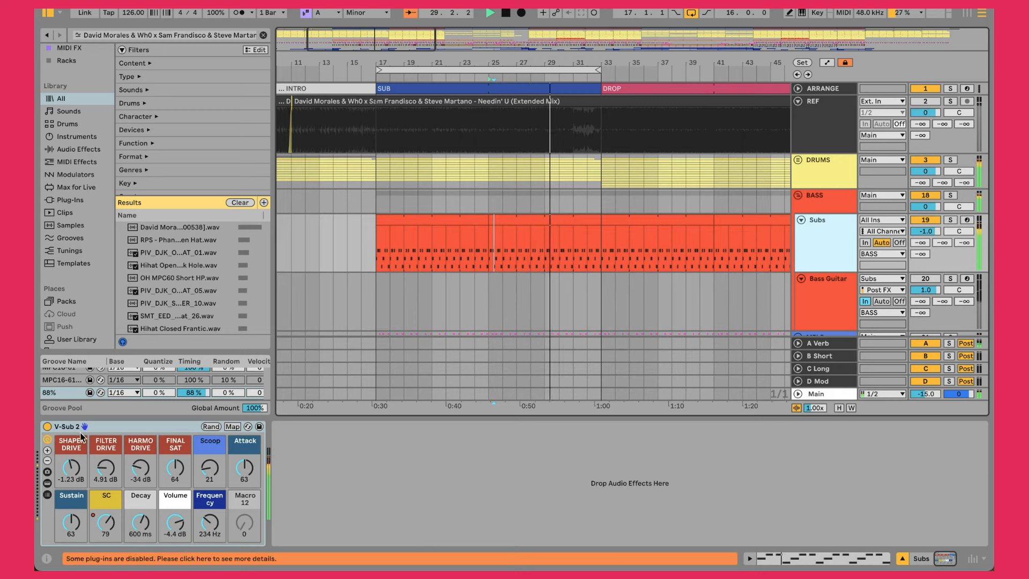
pyautogui.click(46, 484)
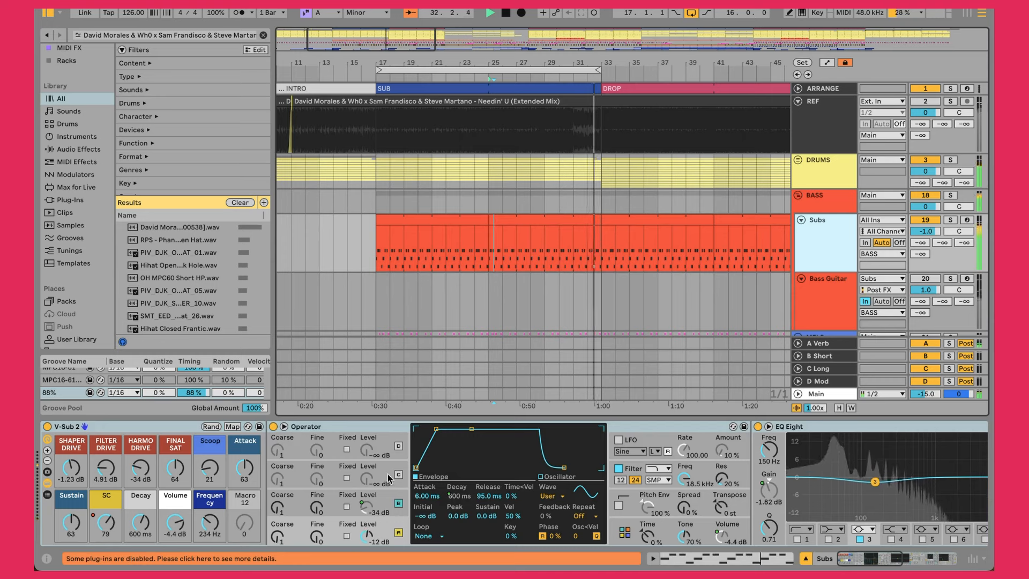
pyautogui.click(47, 483)
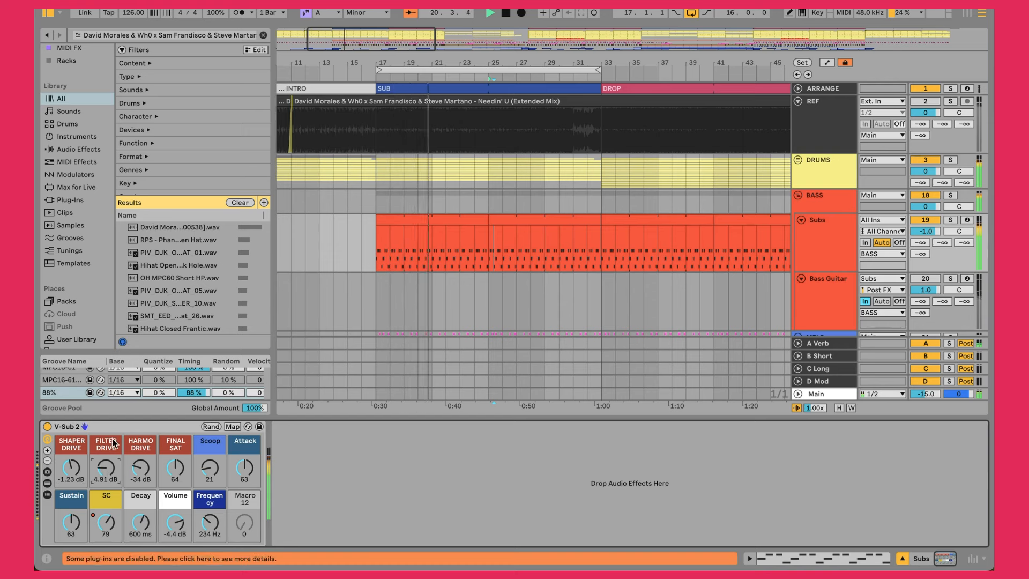
# Step: Inspect the V-Sub 2 rack's Final Sat macro, look through the devices inside the rack, and hide them again
pyautogui.click(177, 468)
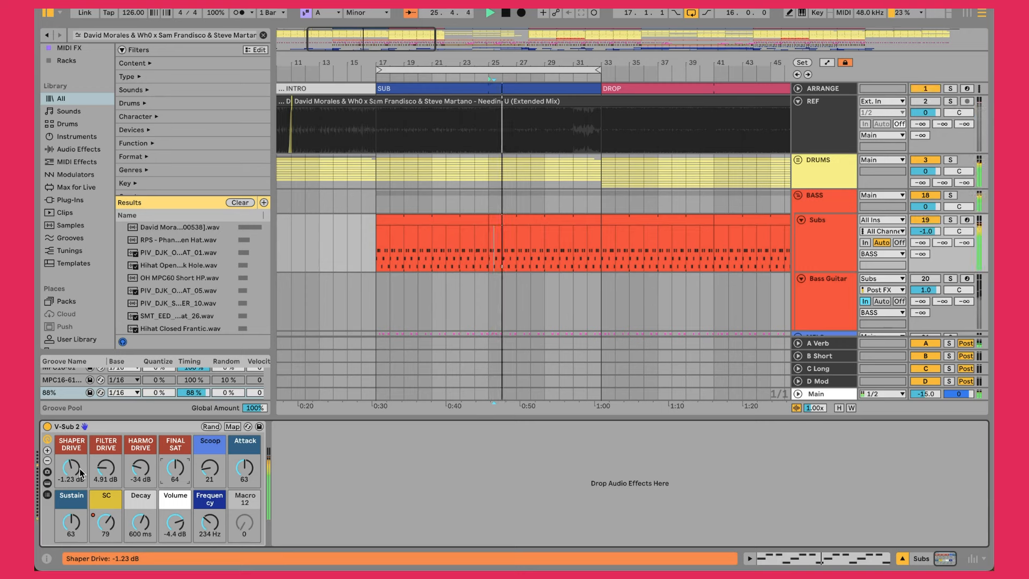
pyautogui.press('s')
pyautogui.press('s')
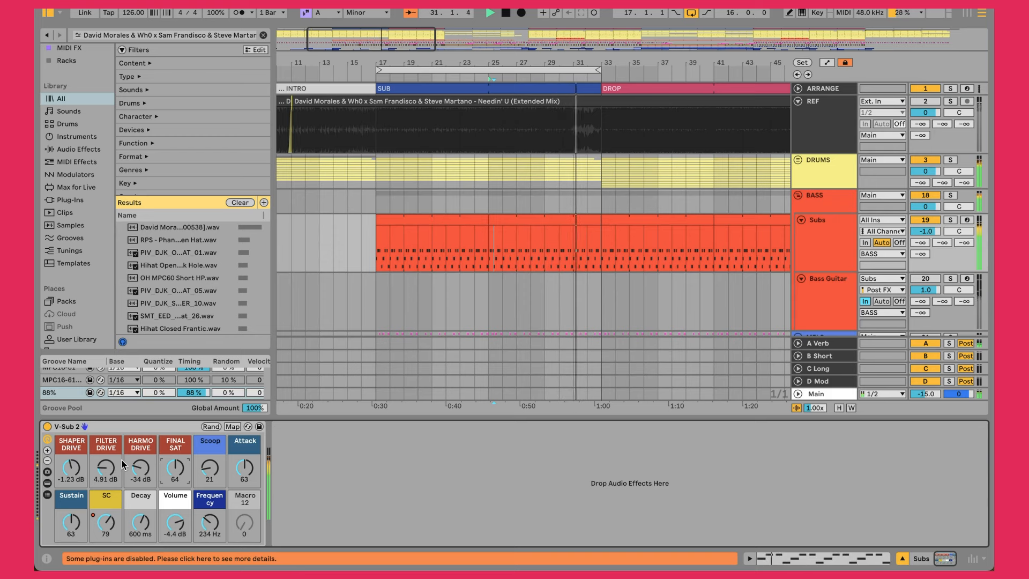
pyautogui.click(49, 484)
pyautogui.hscroll(15, 437, 519)
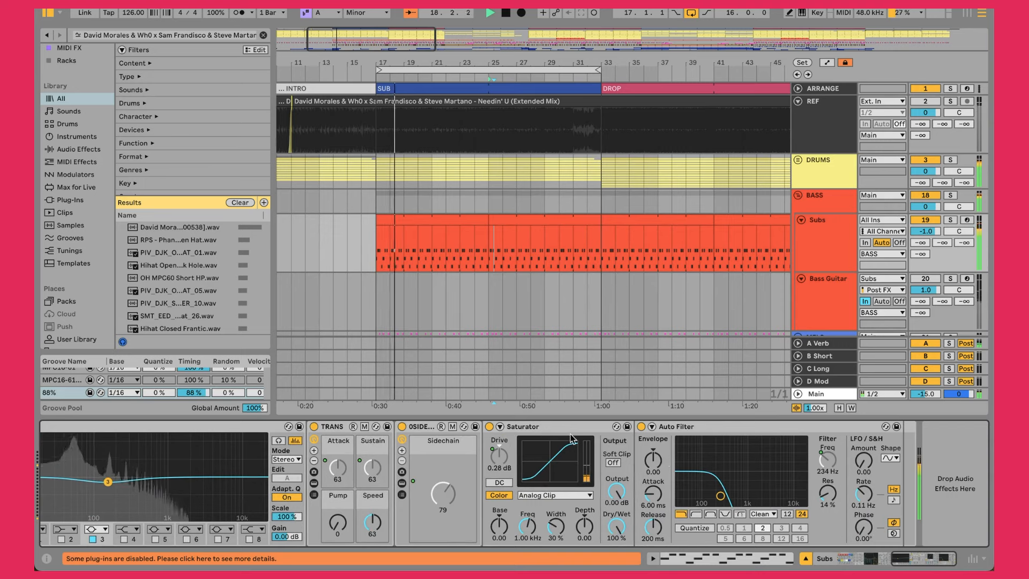
pyautogui.click(425, 429)
pyautogui.hscroll(-15, 424, 429)
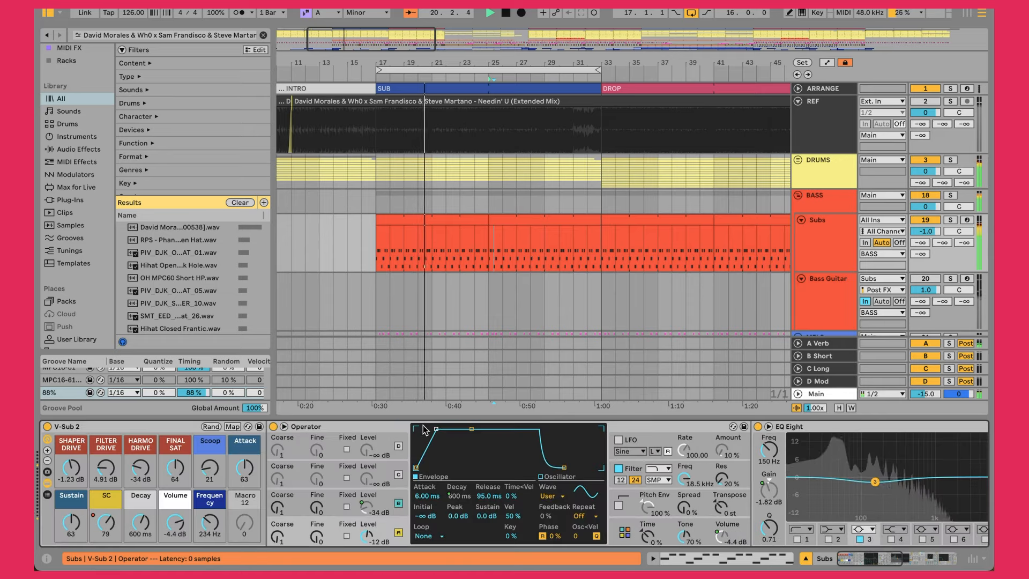
pyautogui.click(47, 483)
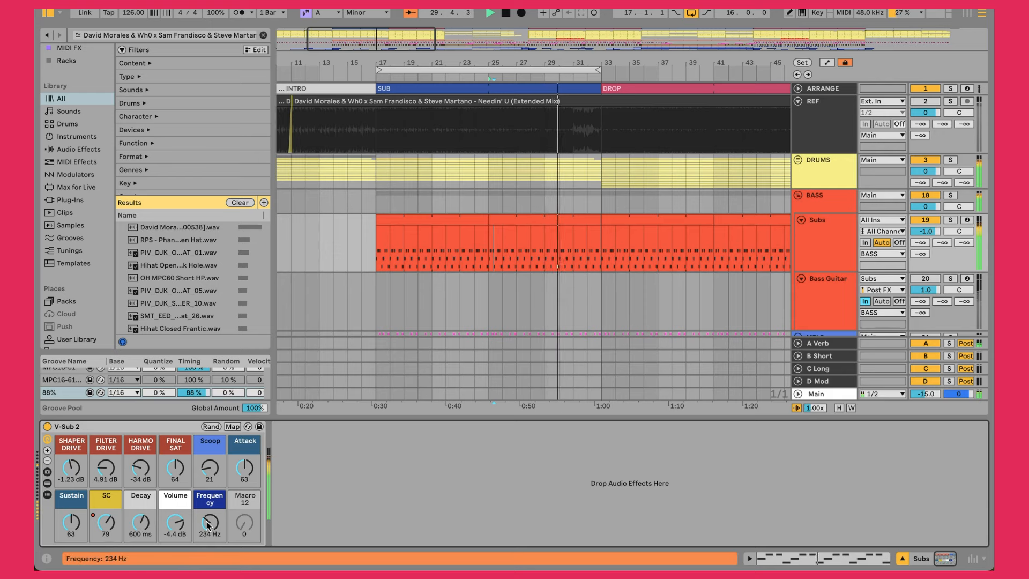
# Step: Reveal the devices inside the V-Sub 2 rack and select its Auto Filter
pyautogui.click(48, 483)
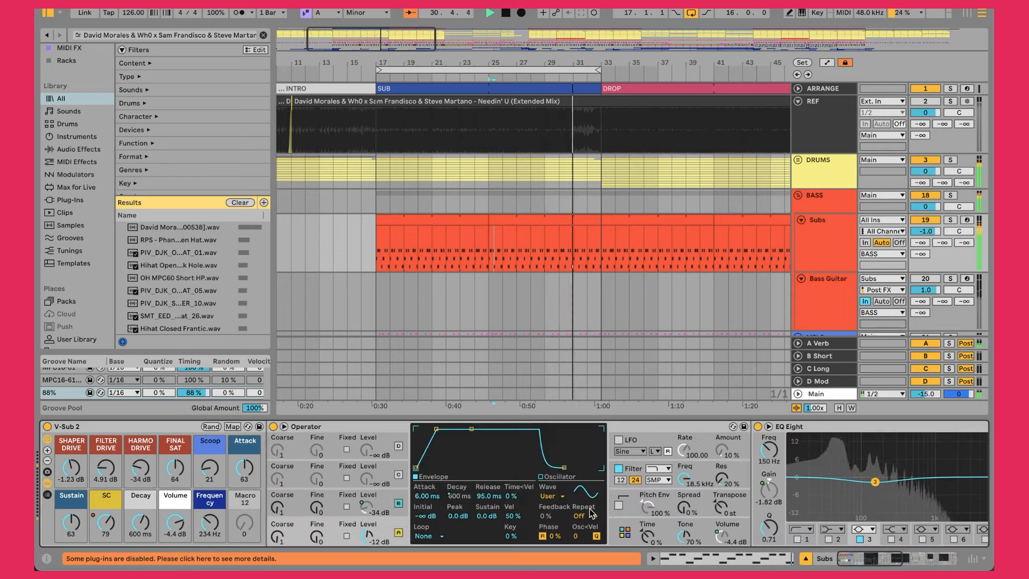
pyautogui.hscroll(10, 590, 513)
pyautogui.hscroll(1, 591, 513)
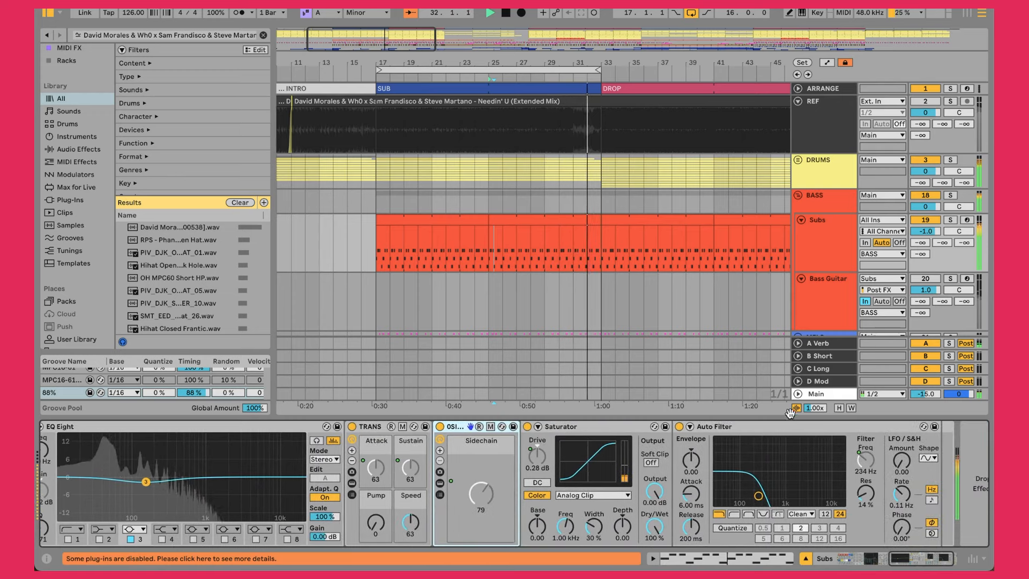
pyautogui.click(783, 423)
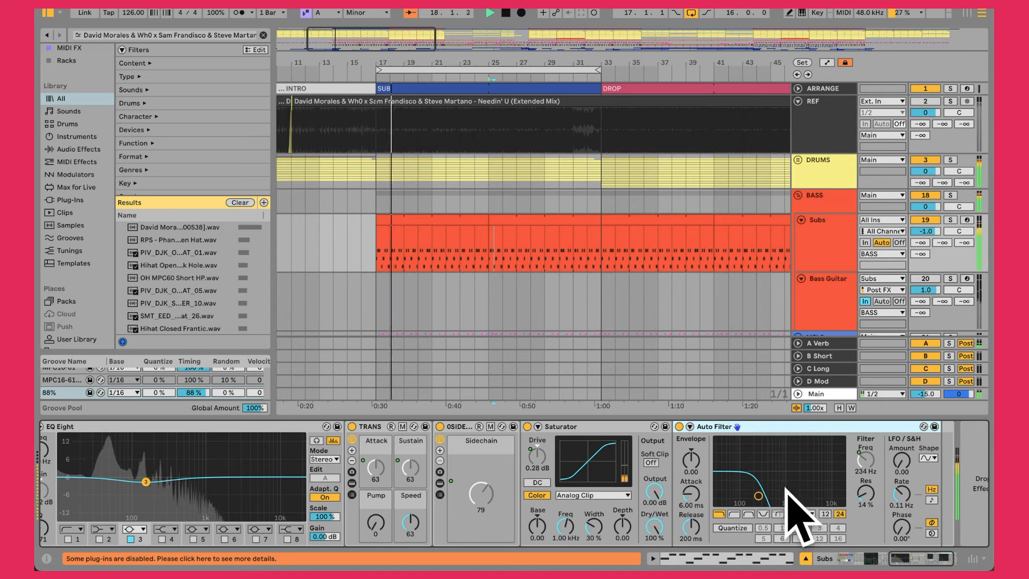
# Step: Activate the Bass Guitar track, audition it in solo, and turn solo off
pyautogui.click(825, 308)
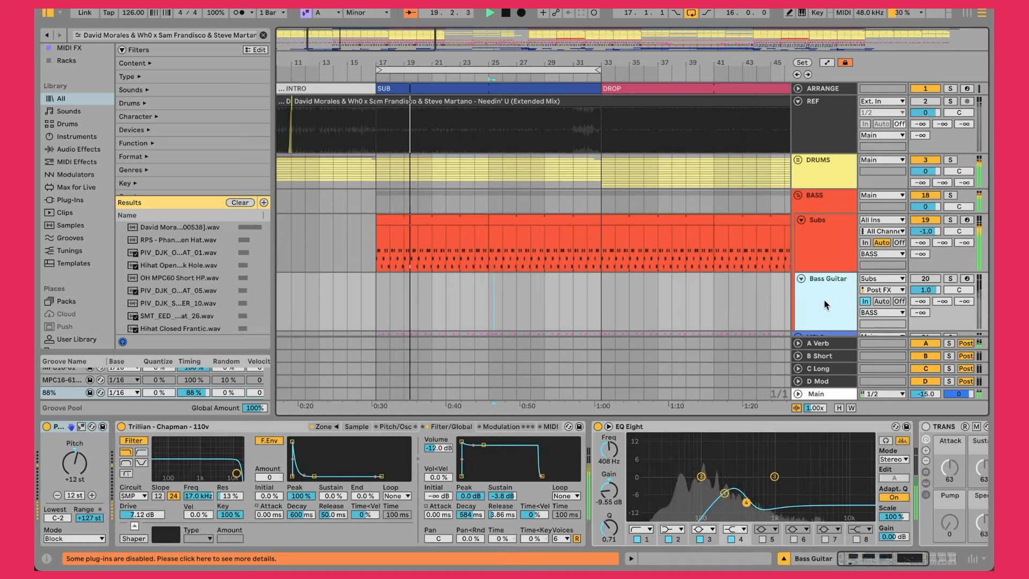
pyautogui.click(923, 279)
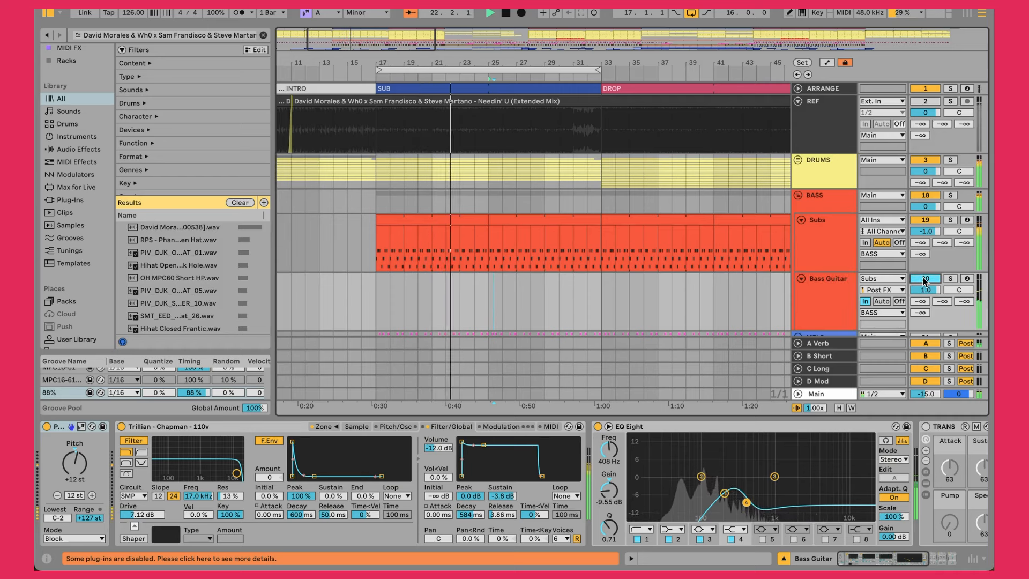
pyautogui.click(951, 279)
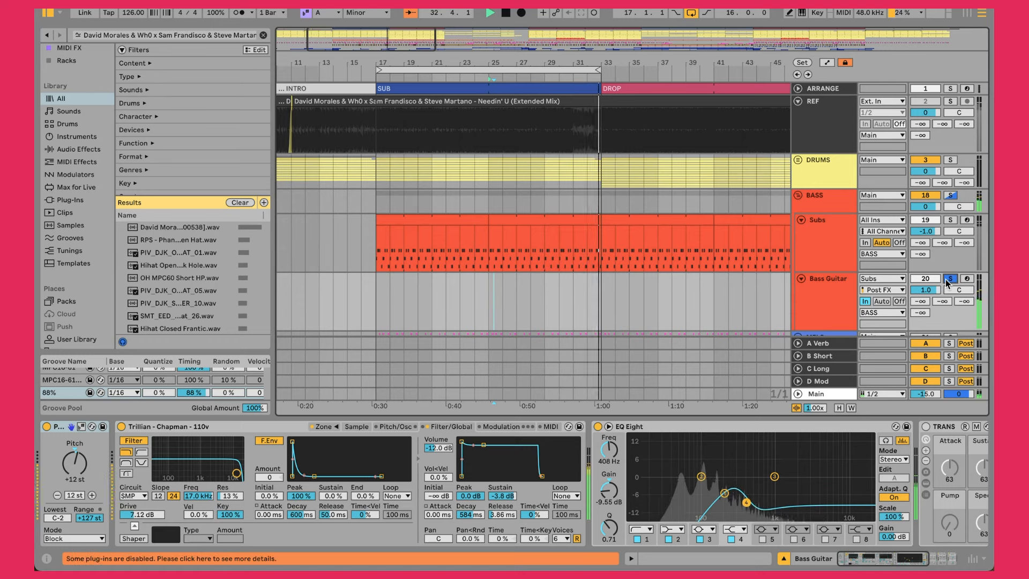
# Step: Examine the Bass Guitar track's clip lane from bar 17 onward and place the insert mark at bar 32
pyautogui.click(820, 320)
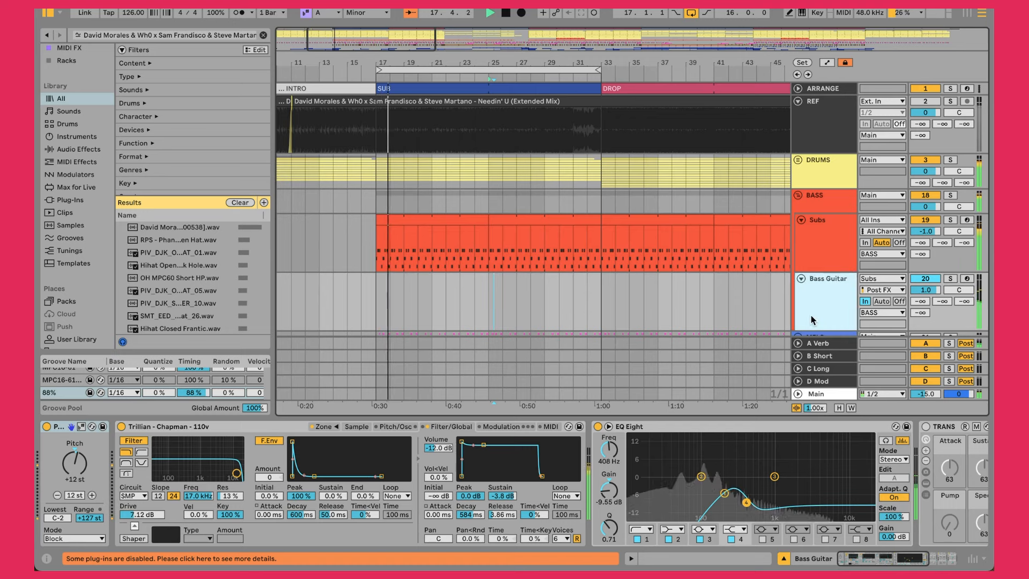
pyautogui.moveTo(370, 291); pyautogui.dragTo(757, 332)
pyautogui.click(585, 315)
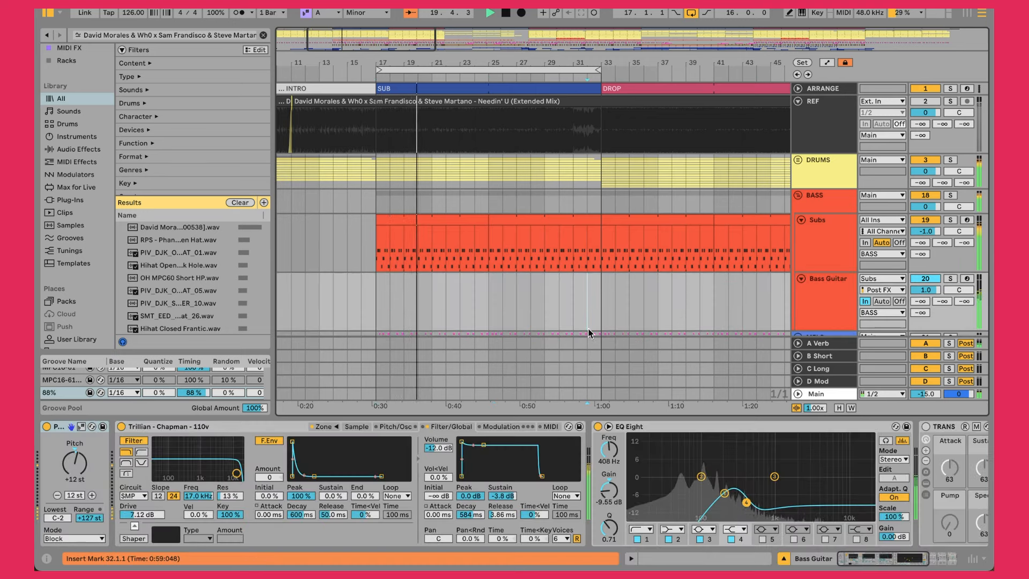
# Step: Compare the Subs and Bass Guitar tracks and choose Subs as the Bass Guitar track's MIDI input source
pyautogui.click(836, 245)
pyautogui.click(839, 293)
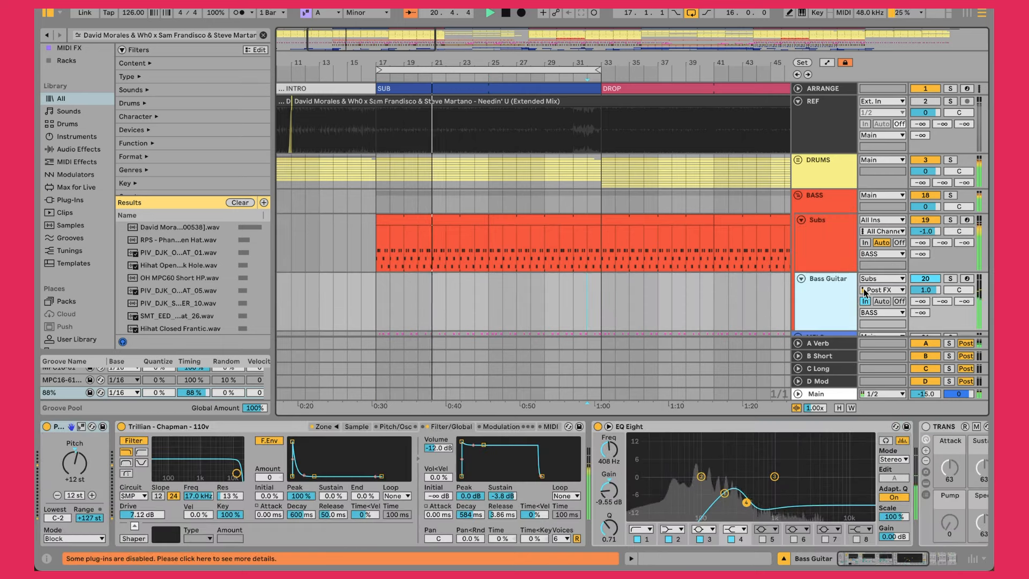
pyautogui.click(870, 279)
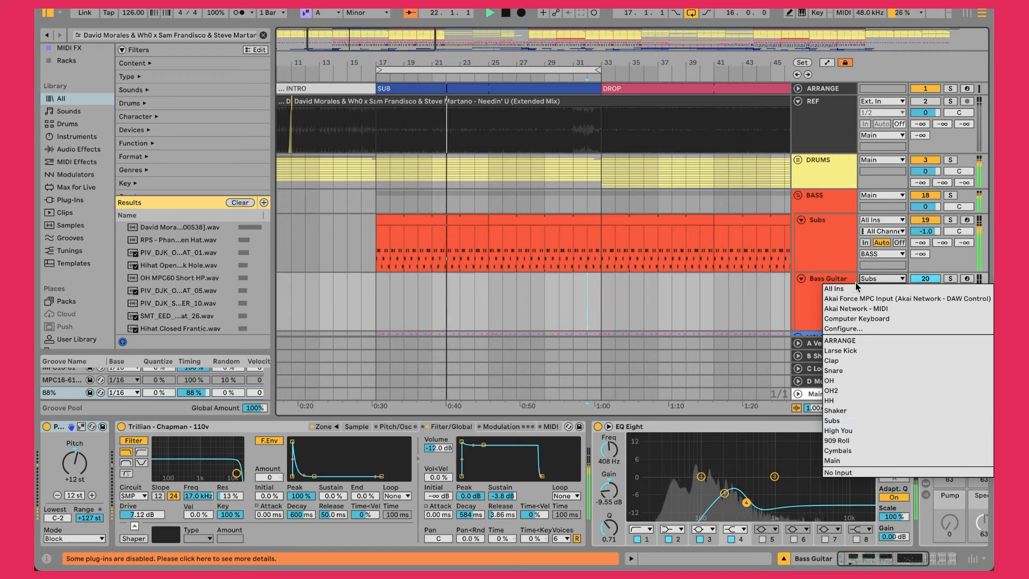
pyautogui.click(842, 419)
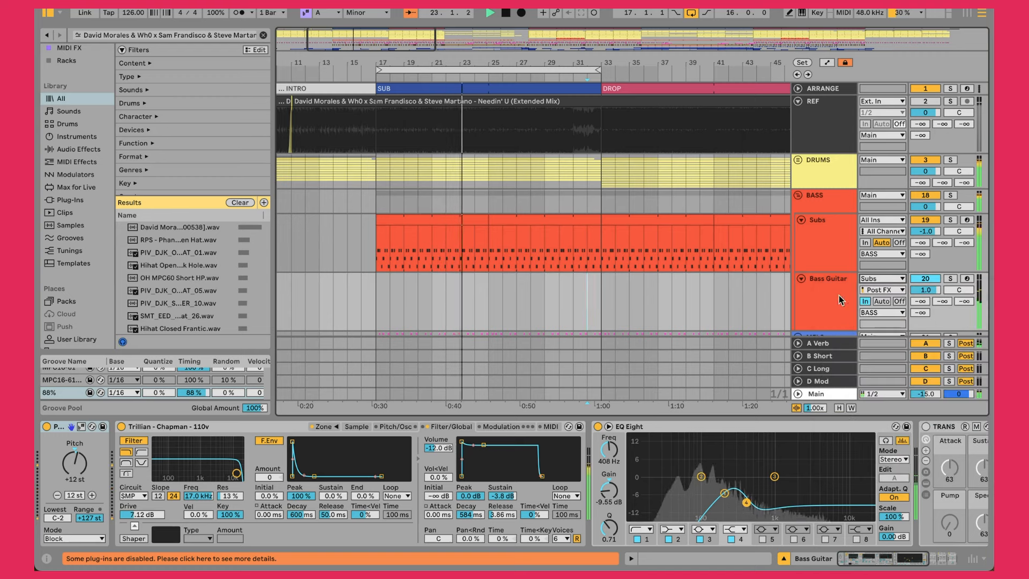
# Step: Audition the Bass Guitar track in solo with its Pitch device bypassed and re-enabled, and turn solo off
pyautogui.click(817, 301)
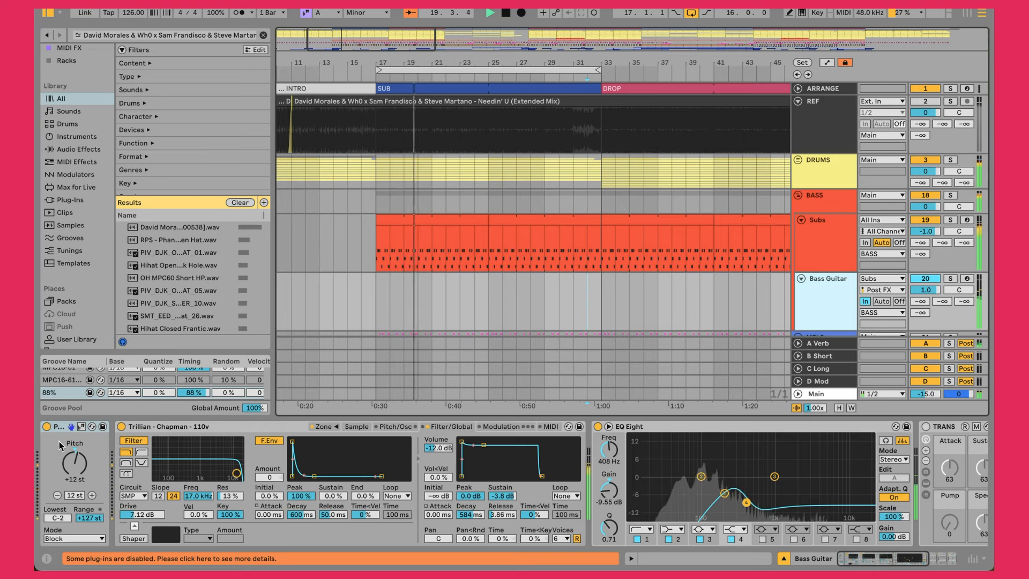
pyautogui.click(48, 427)
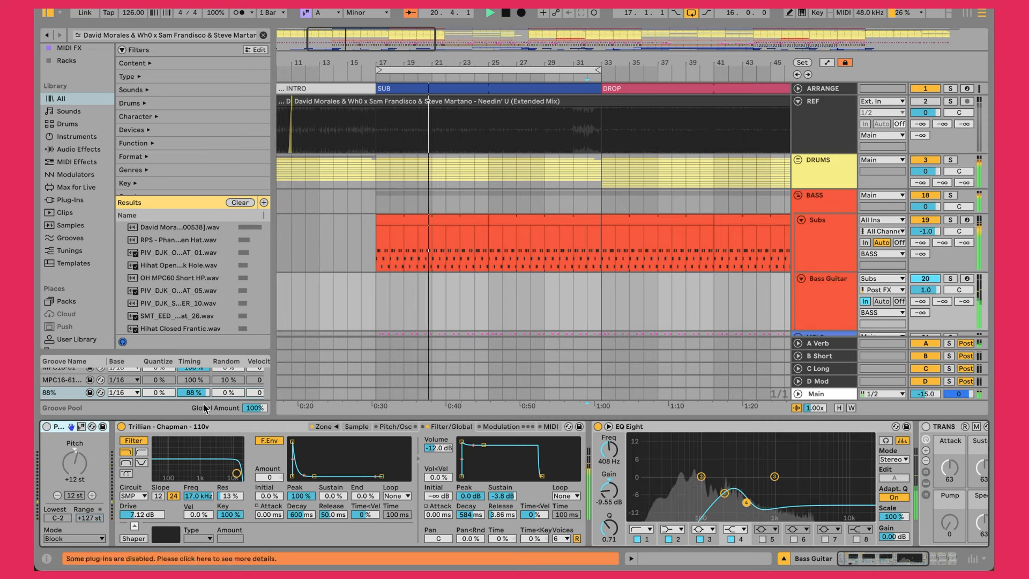
pyautogui.click(950, 279)
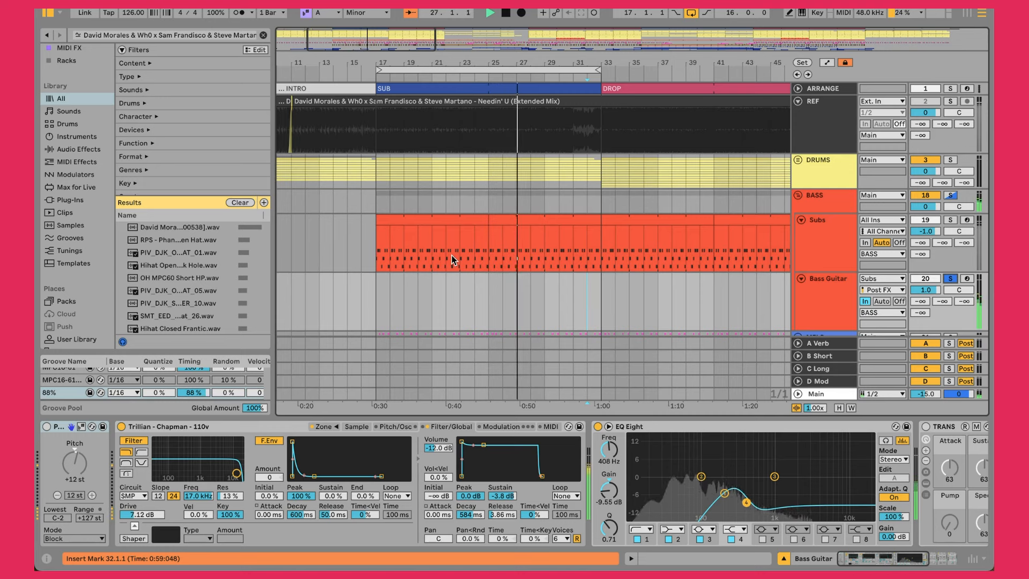
pyautogui.click(46, 427)
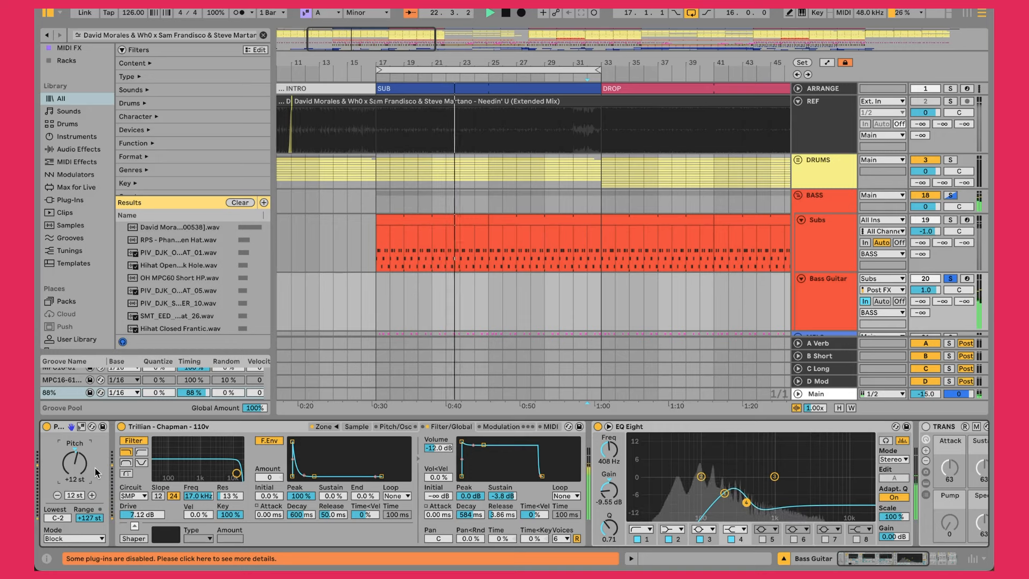
pyautogui.click(950, 279)
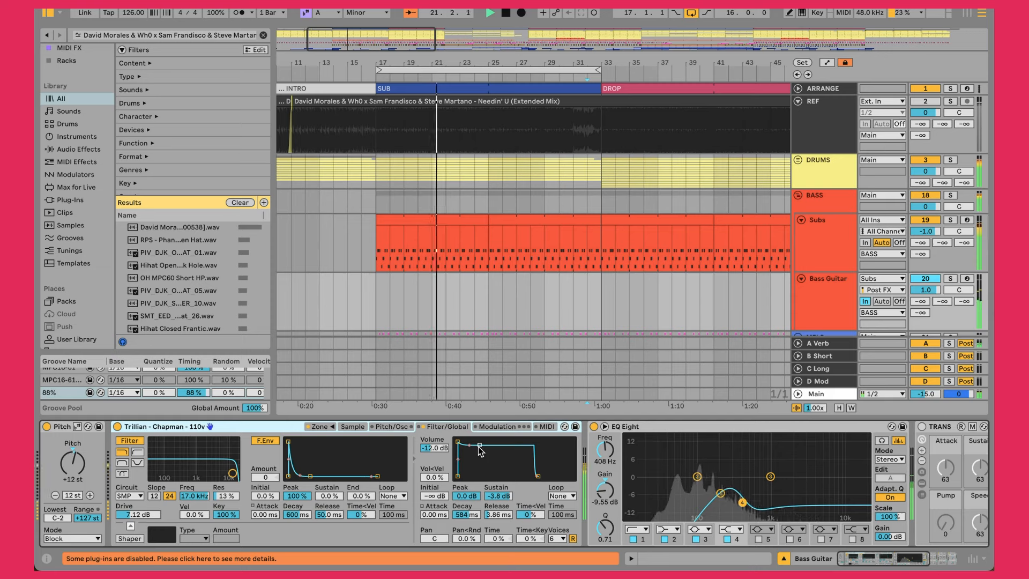
# Step: Select the EQ Eight on the Bass Guitar track and inspect the settings of bands 1 and 4
pyautogui.hscroll(4, 480, 449)
pyautogui.click(506, 429)
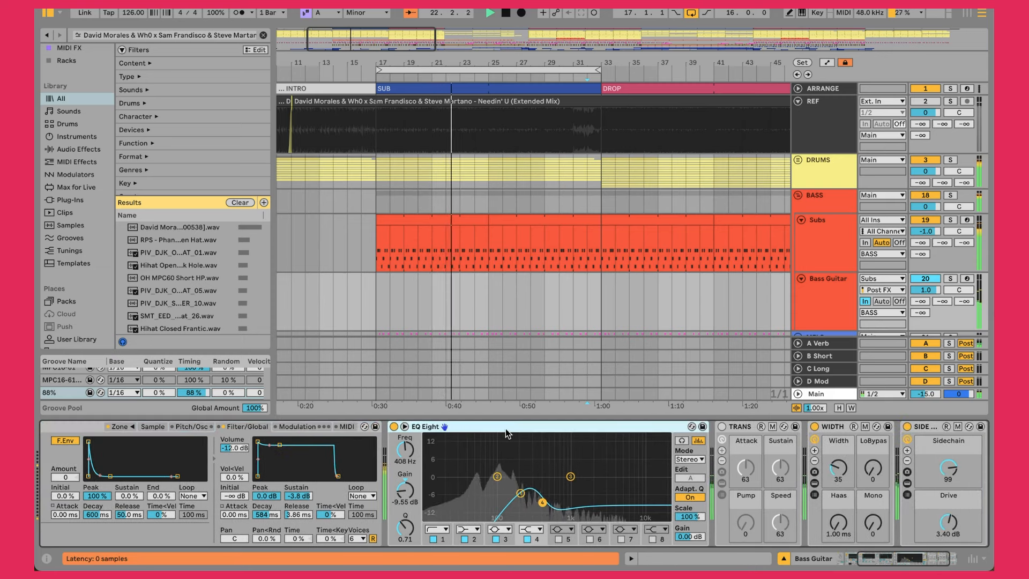
pyautogui.click(446, 539)
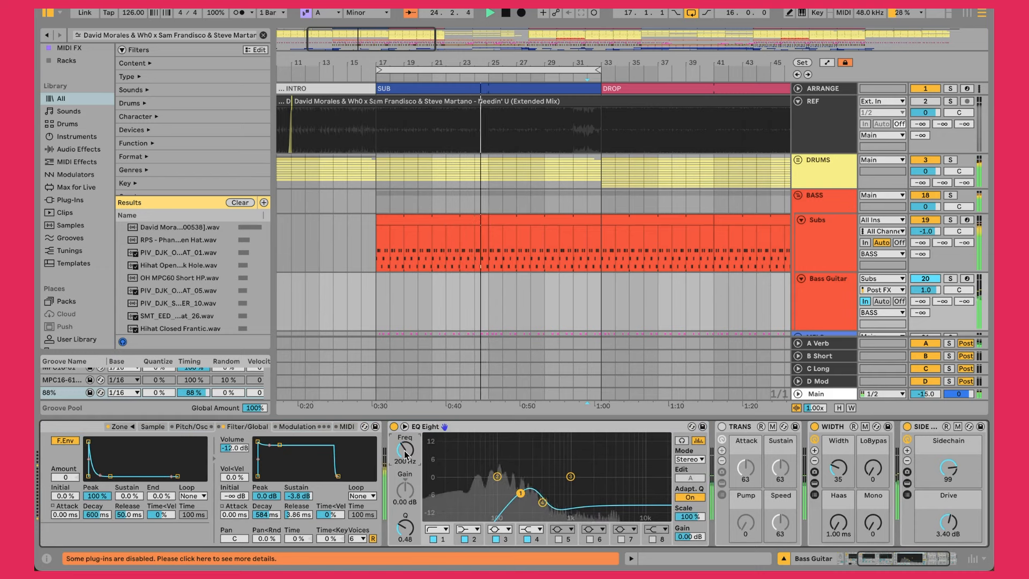
pyautogui.click(536, 540)
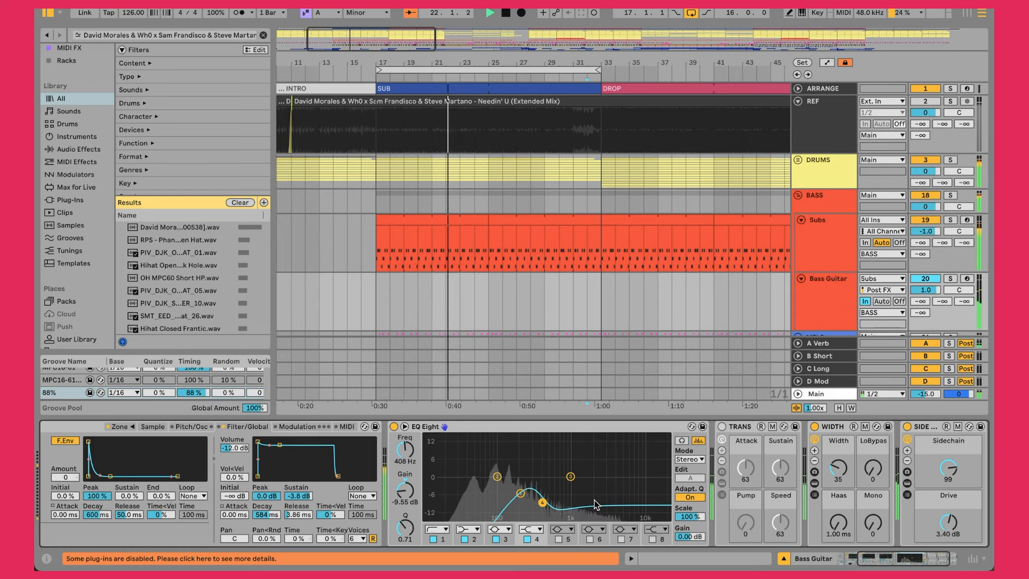
# Step: Reveal the devices inside the WIDTH rack, inspect the Wider plug-in's interface, and close and hide them again
pyautogui.hscroll(3, 718, 520)
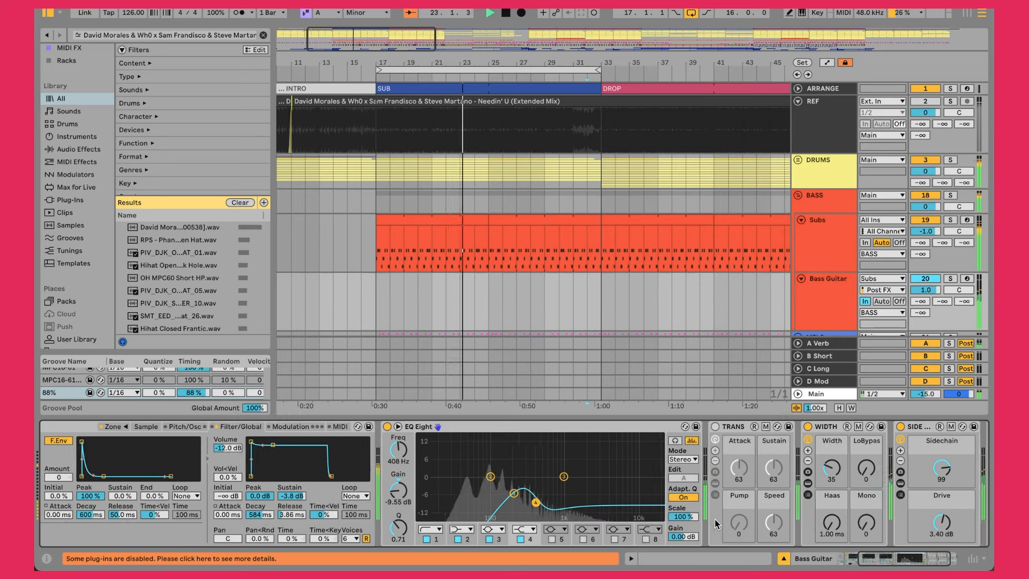
pyautogui.click(761, 469)
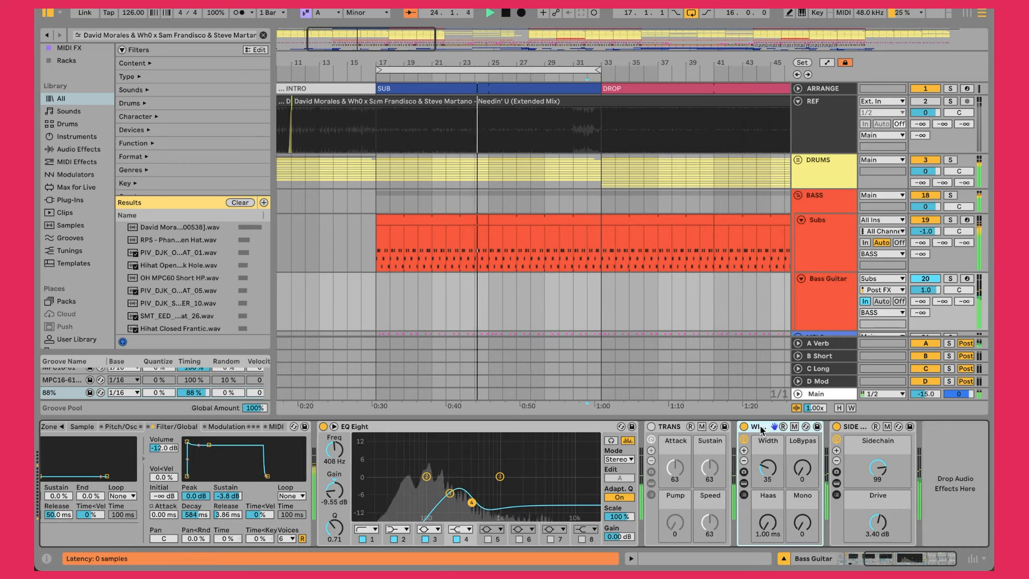
pyautogui.click(745, 481)
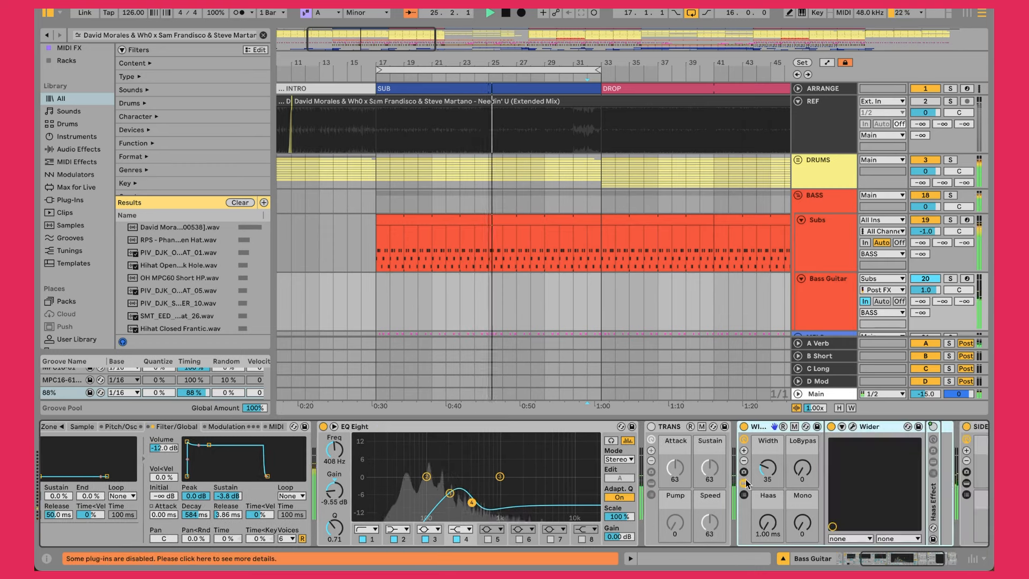
pyautogui.click(853, 427)
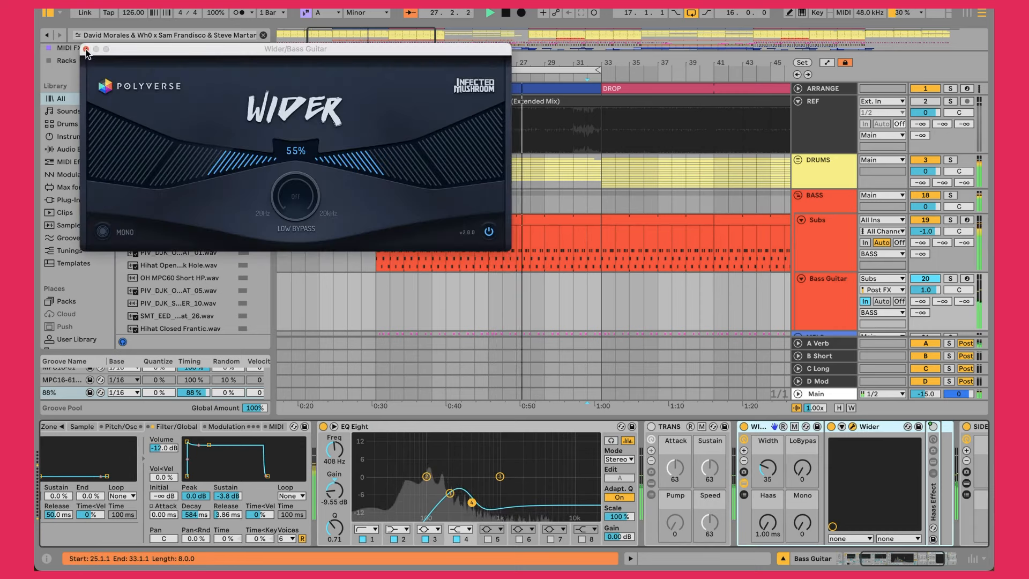
pyautogui.click(86, 49)
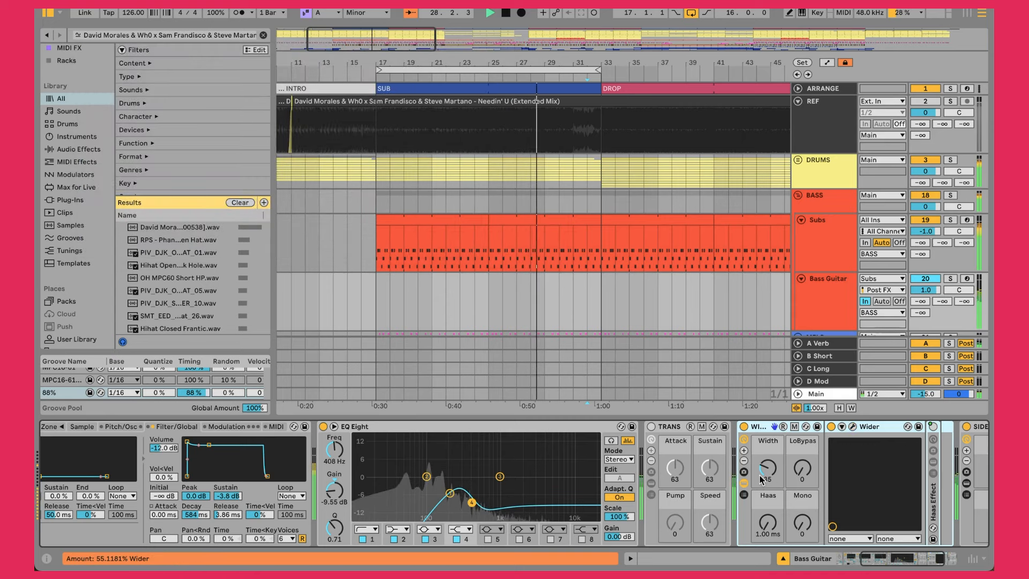
pyautogui.click(744, 483)
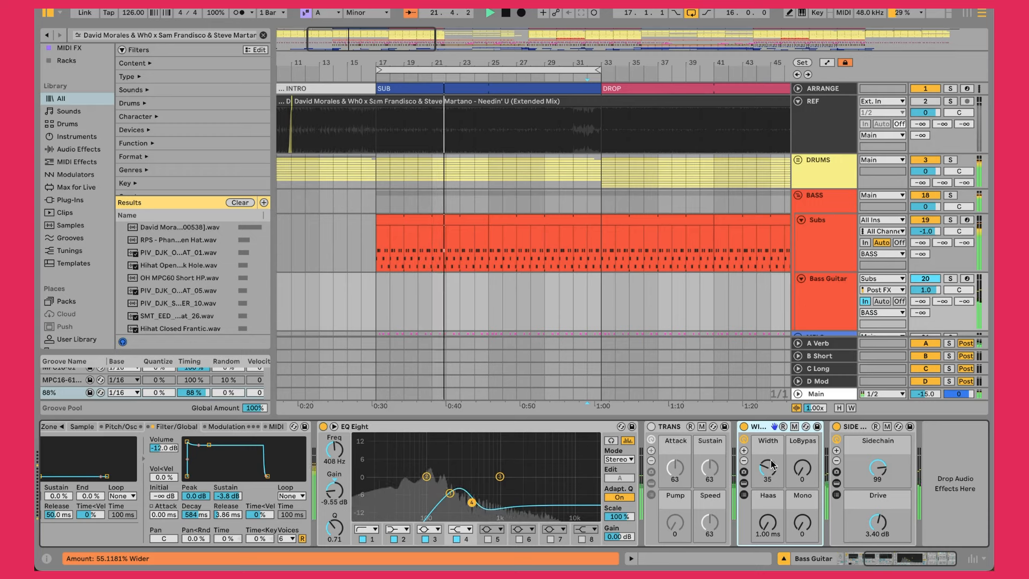
# Step: Inspect the Shaper inside the SIDE + SAT rack, hide the rack's devices, and select its Drive macro
pyautogui.click(835, 484)
pyautogui.click(558, 428)
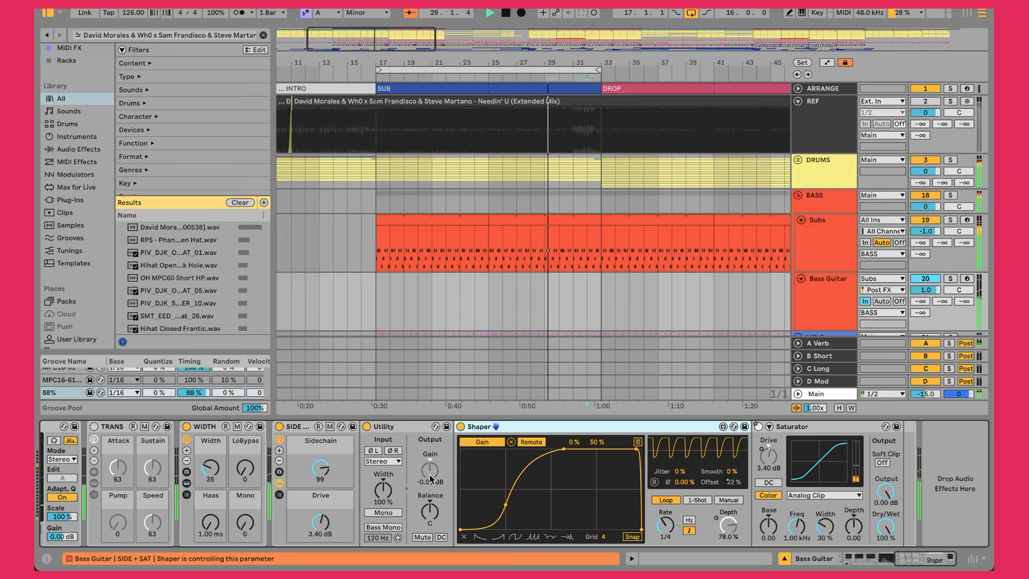
pyautogui.click(279, 483)
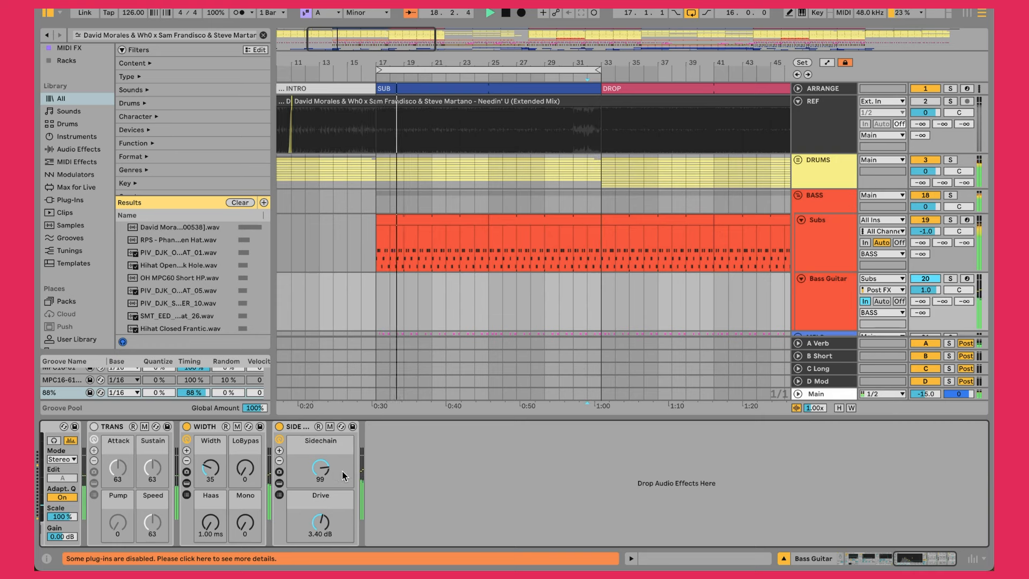
pyautogui.click(321, 522)
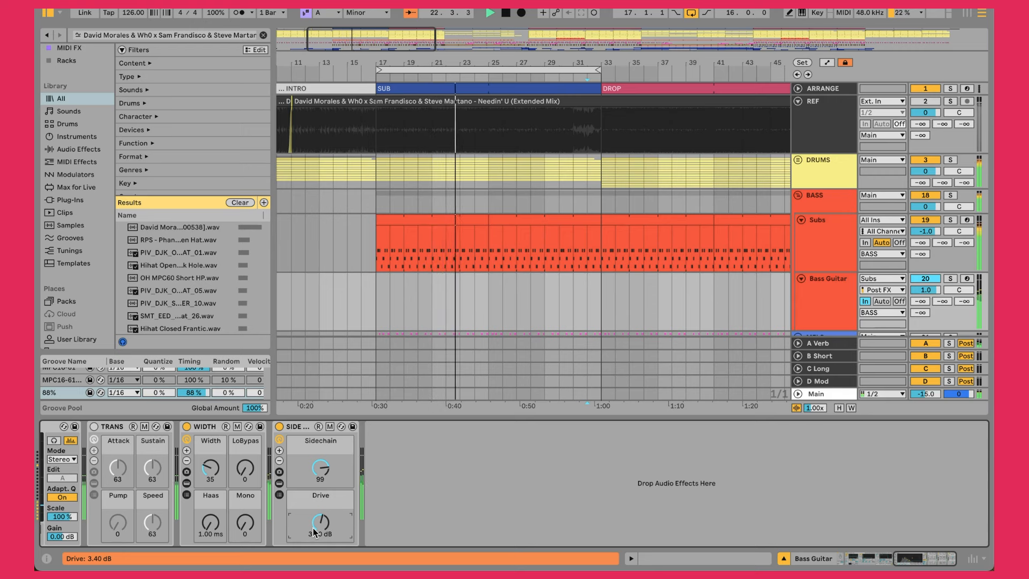
# Step: Compare the BREAK section's Subs clips from bar 49 with the soloed REF track, and place the insert mark at bar 57
pyautogui.scroll(-2, 525, 216)
pyautogui.hscroll(3, 525, 215)
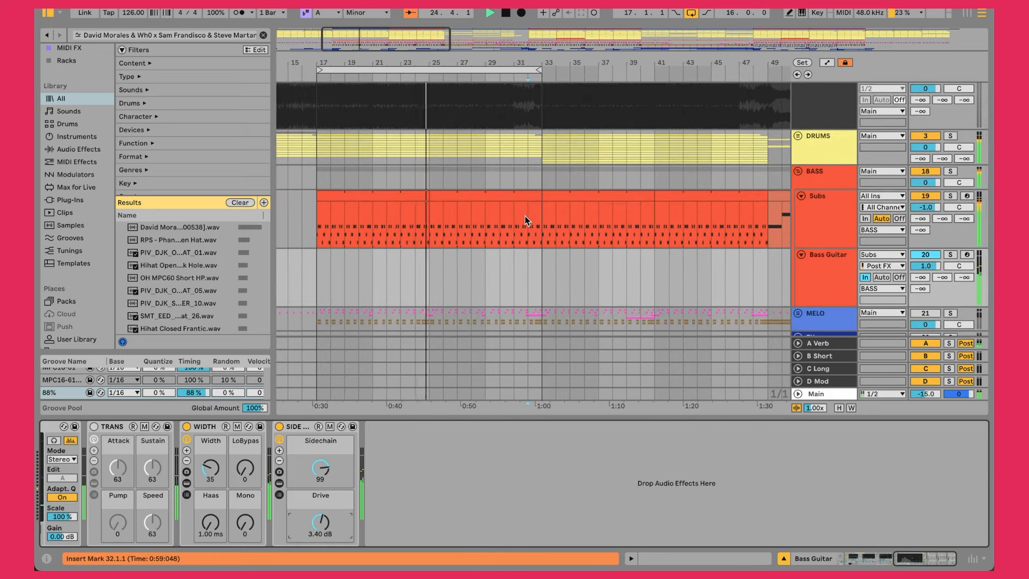
pyautogui.hscroll(10, 525, 216)
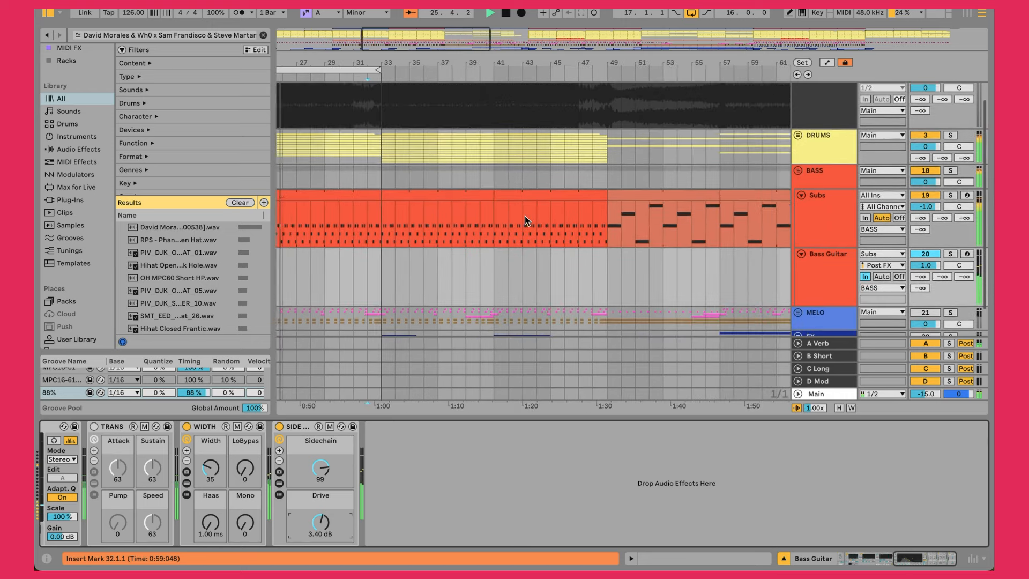
pyautogui.scroll(2, 565, 217)
pyautogui.click(565, 217)
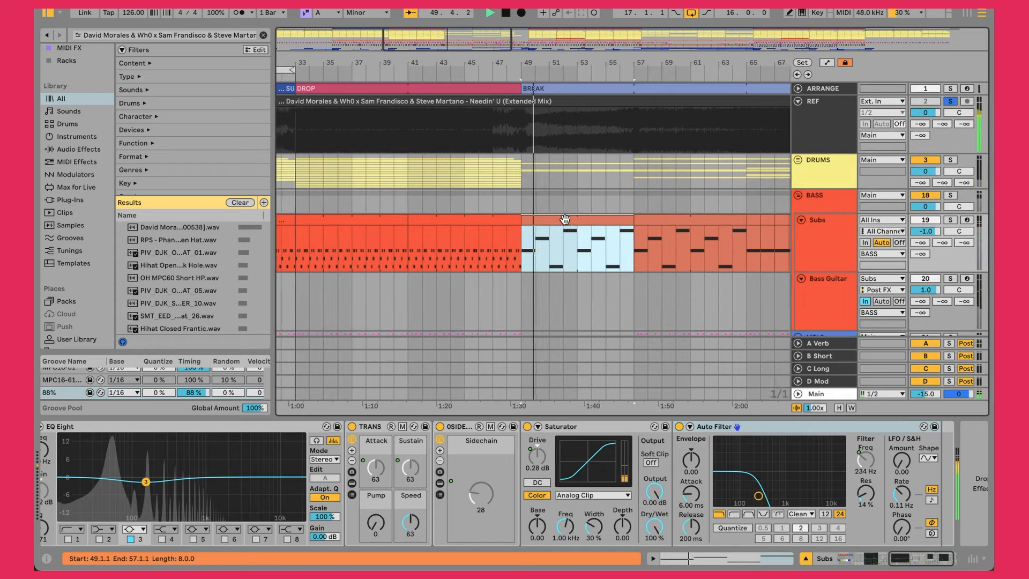
pyautogui.press('s')
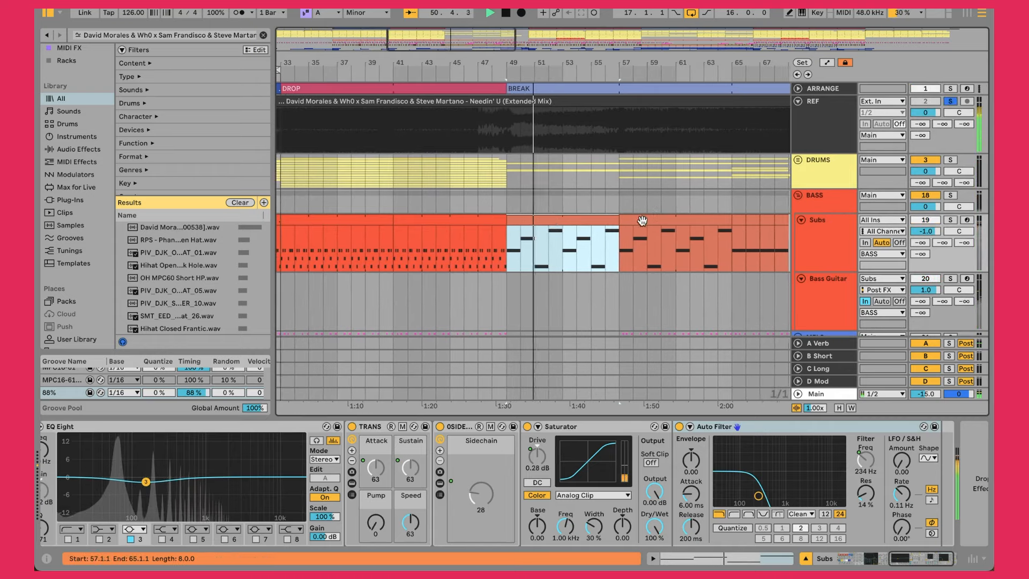
pyautogui.click(595, 250)
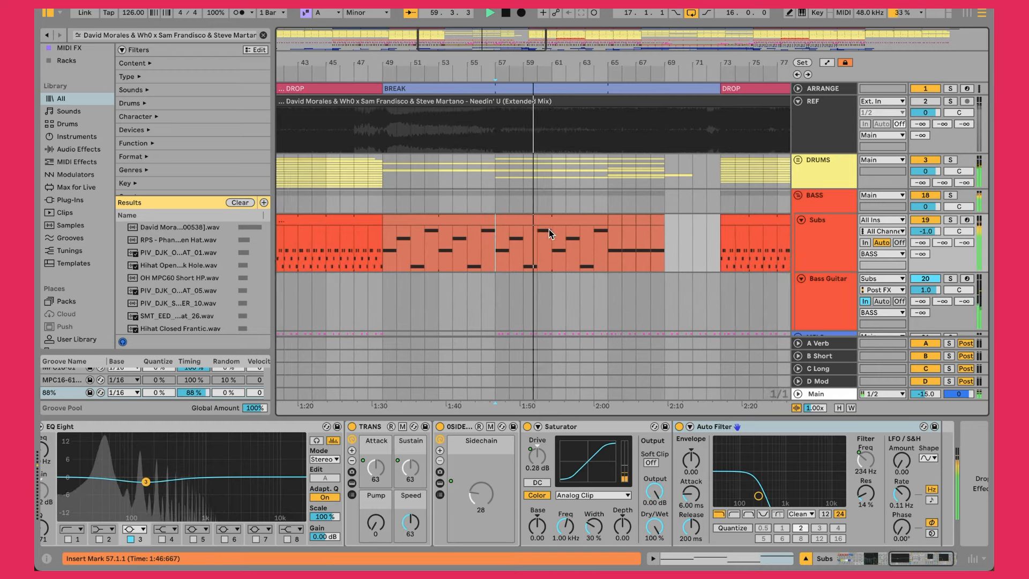
# Step: Place the insert mark at bar 17 on the BASS group, at the start of the SUB section, and restart playback there
pyautogui.hscroll(-15, 549, 230)
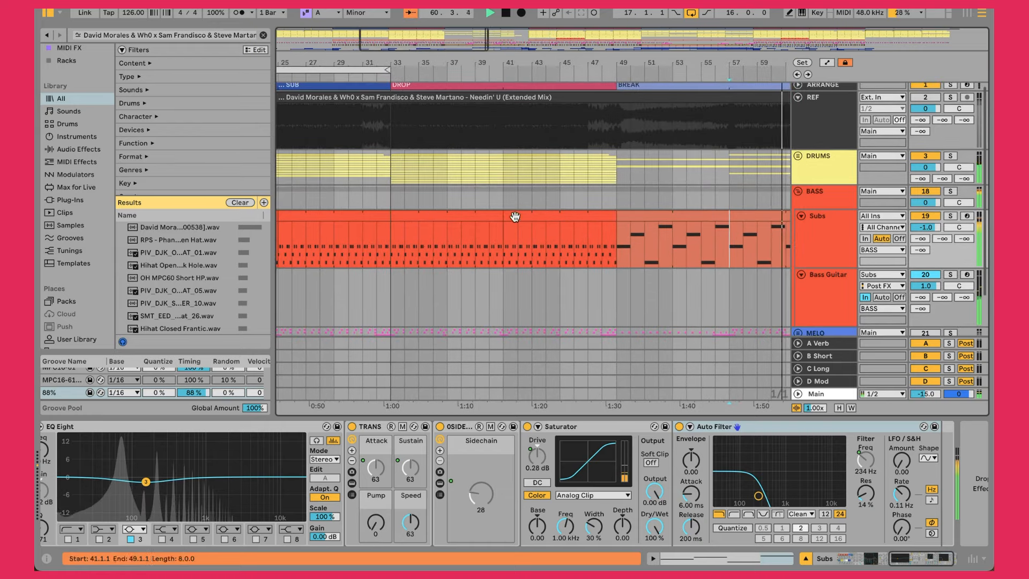
pyautogui.click(339, 203)
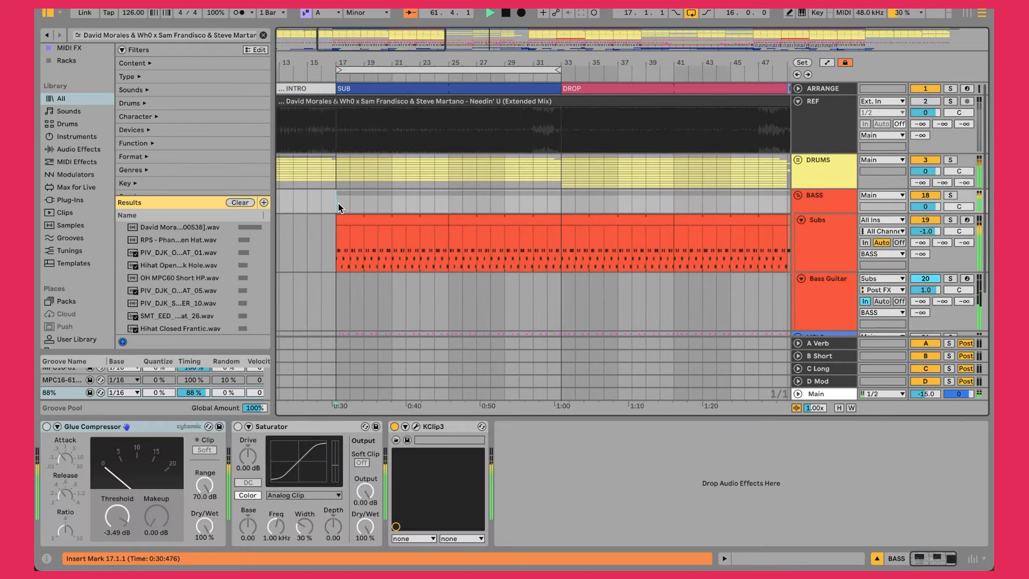
pyautogui.press('space')
pyautogui.press('space')
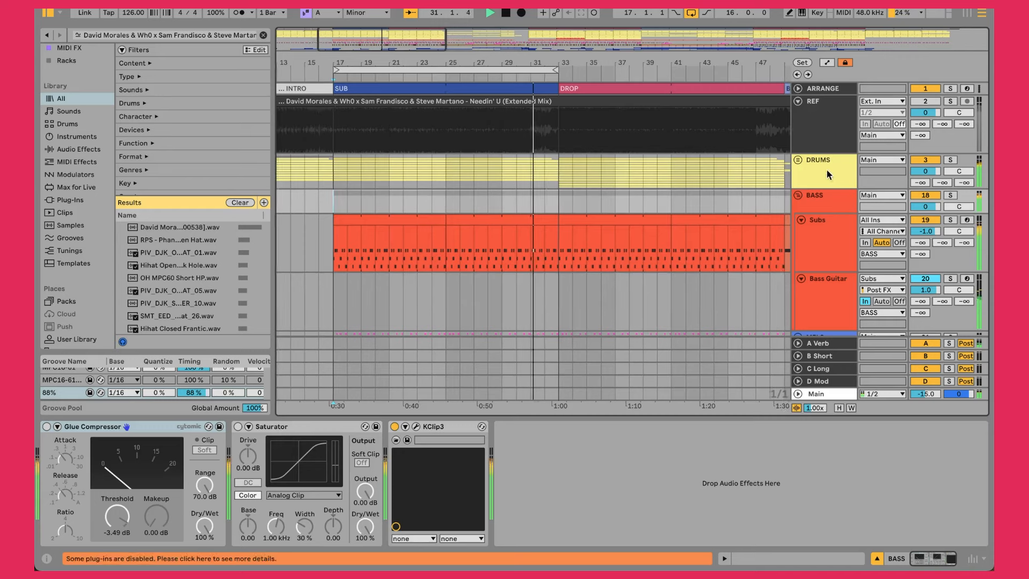
# Step: Unfold the DRUMS group, select the Larse Kick track to inspect its devices, and fold the group again
pyautogui.click(797, 159)
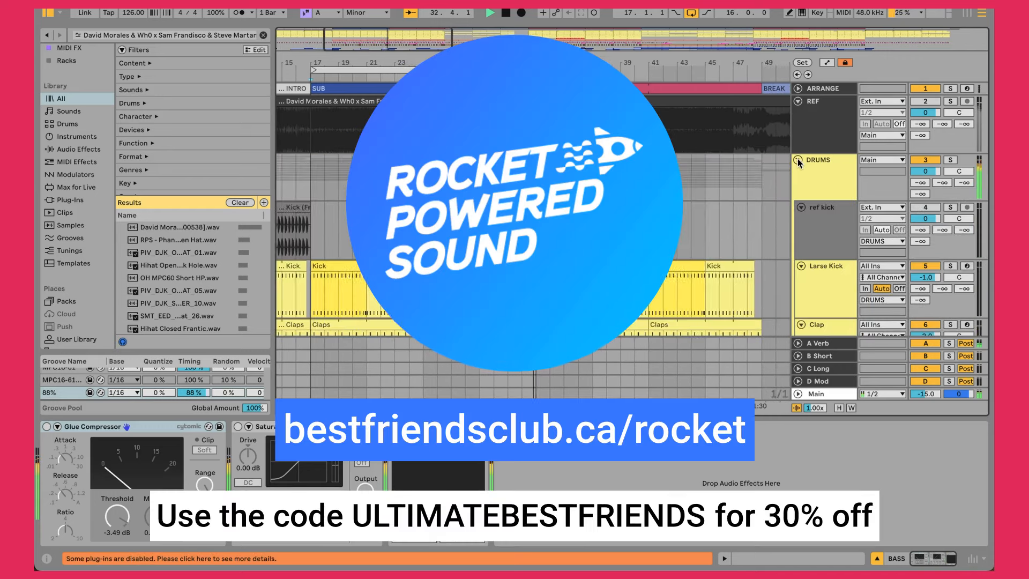
pyautogui.click(826, 275)
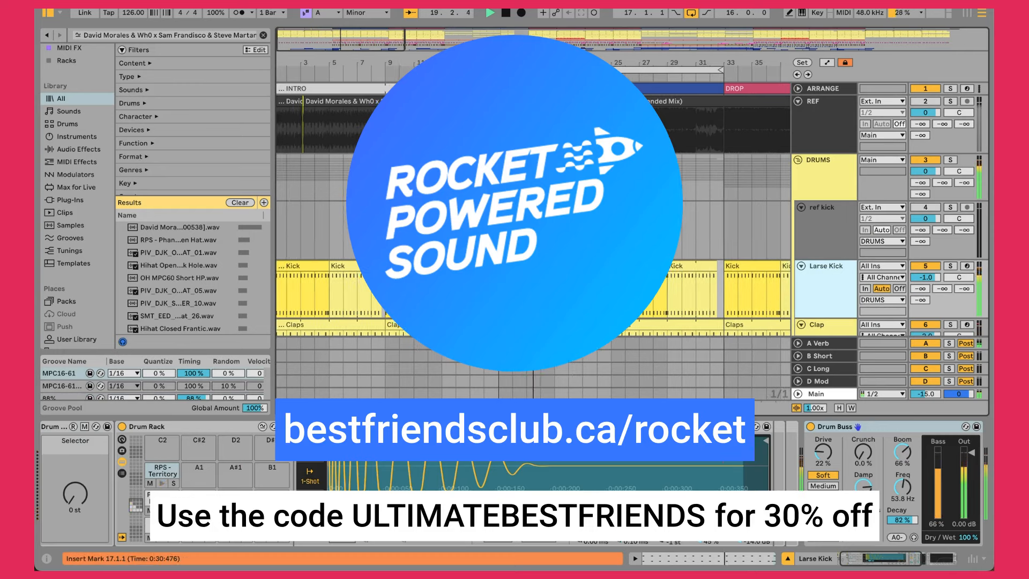
pyautogui.click(798, 160)
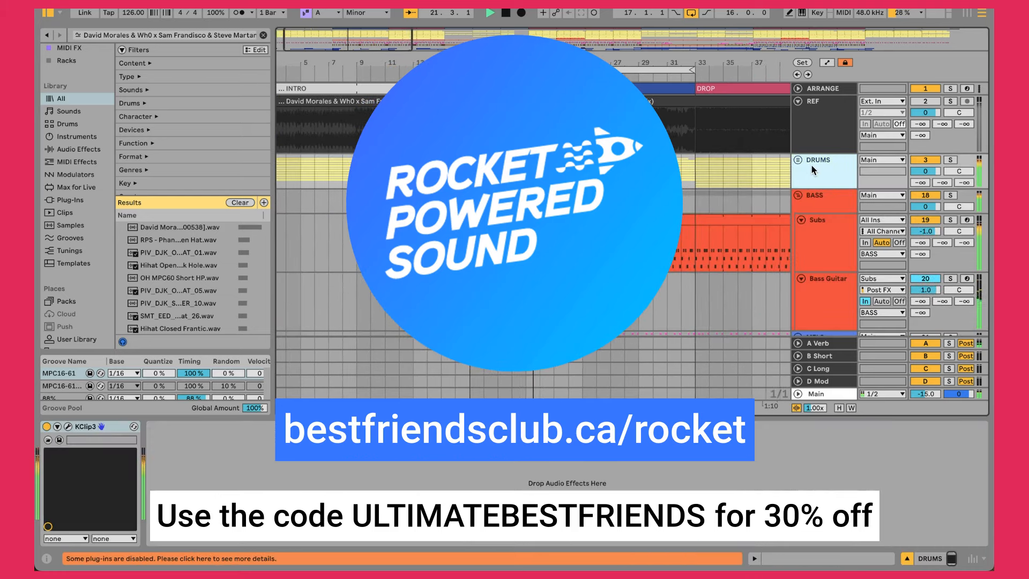